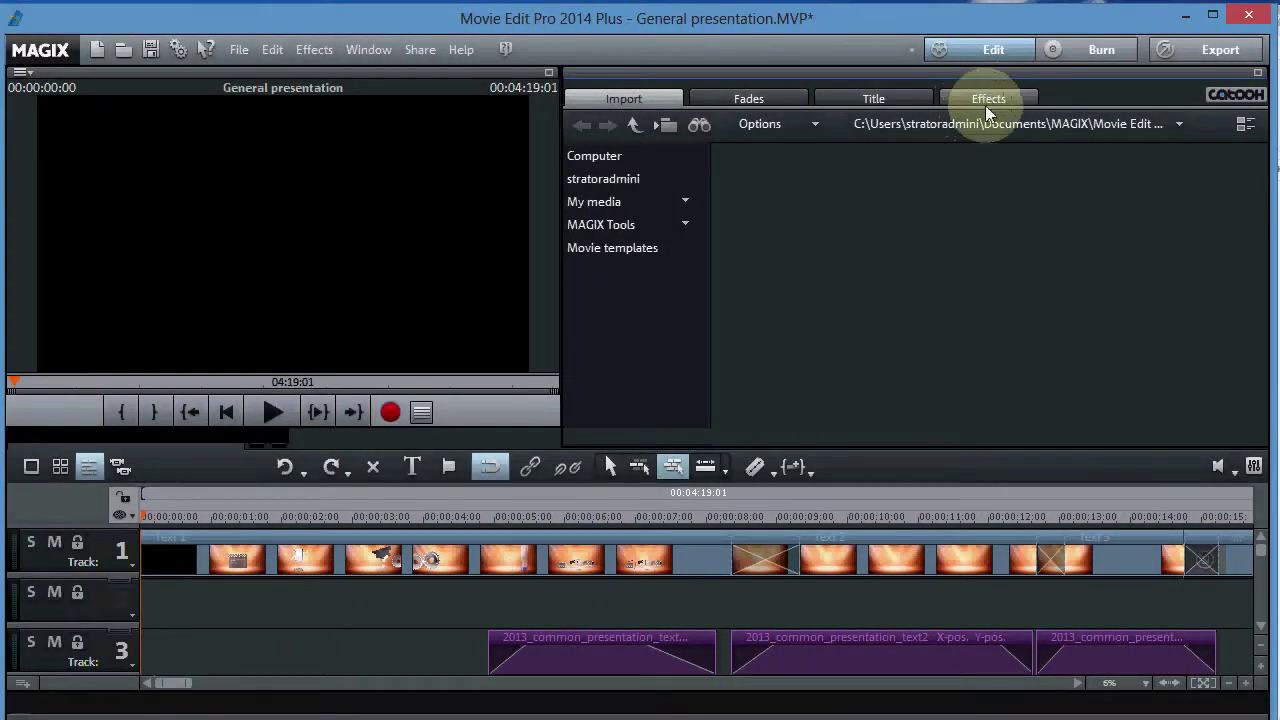
- Open Plug-ins... under Extra effects in the Effects panel to show the Video plug-ins manager
click(988, 100)
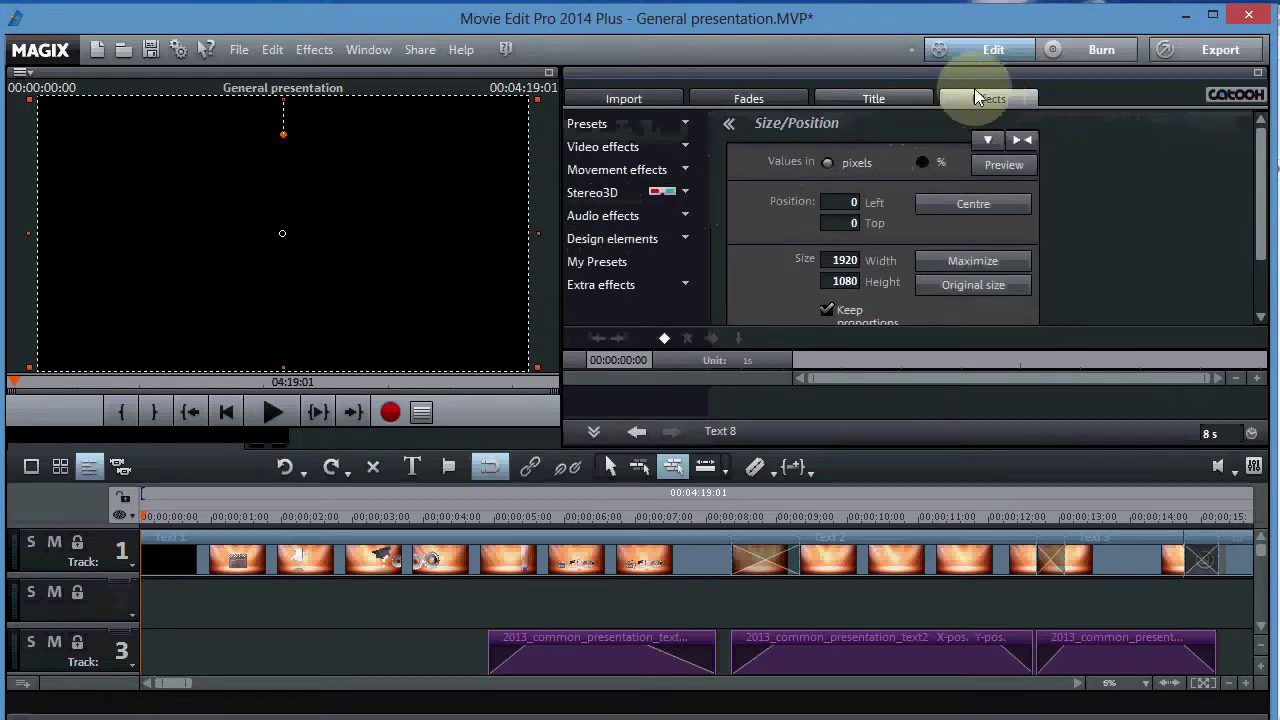
click(690, 289)
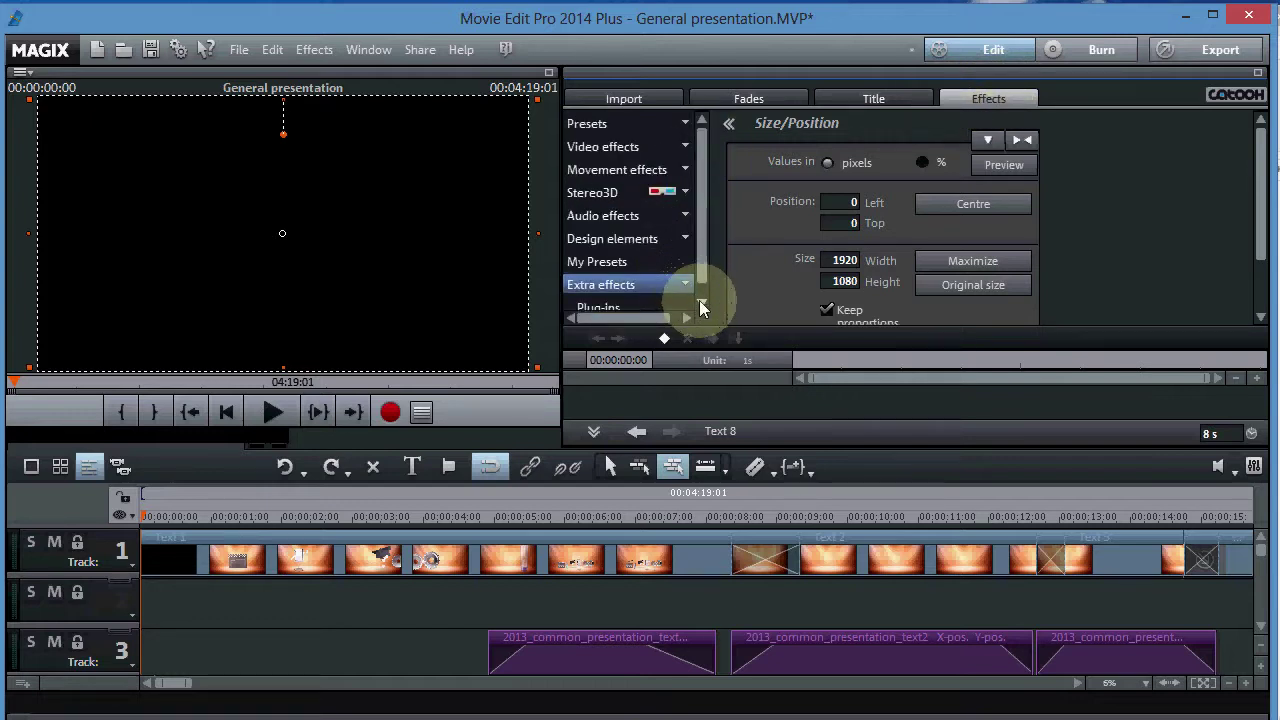
click(701, 306)
click(701, 306)
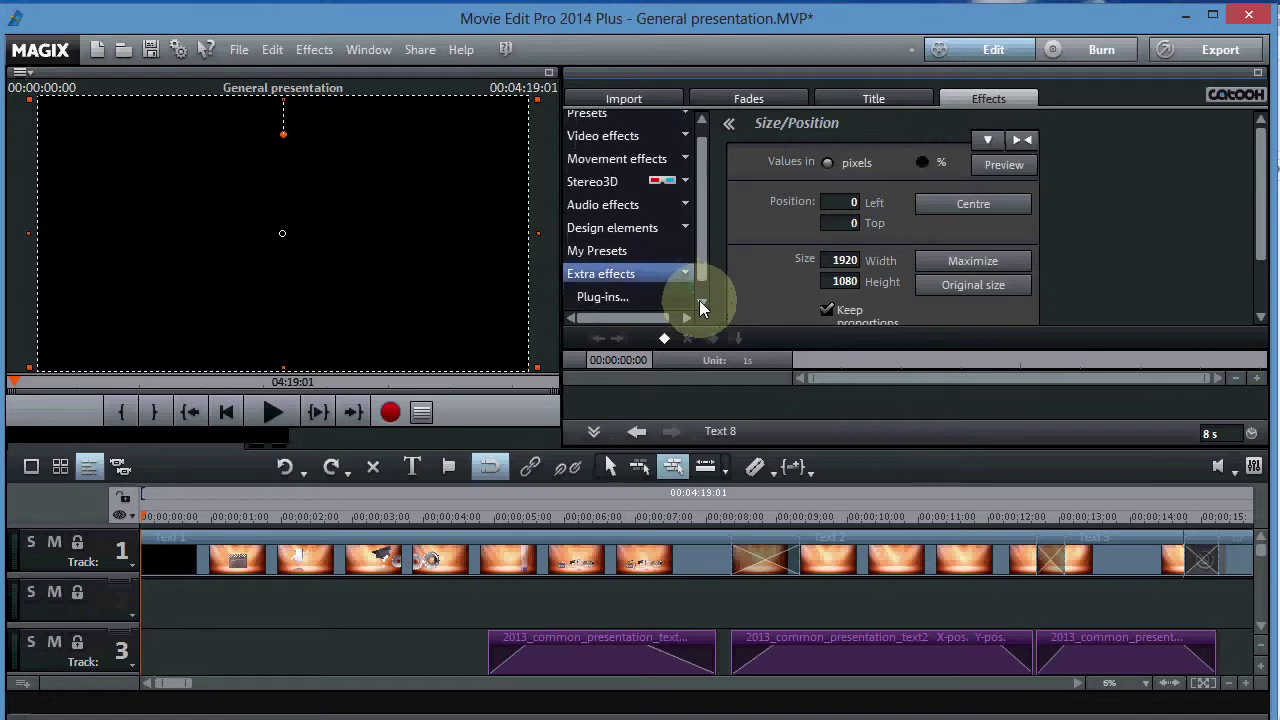
click(610, 286)
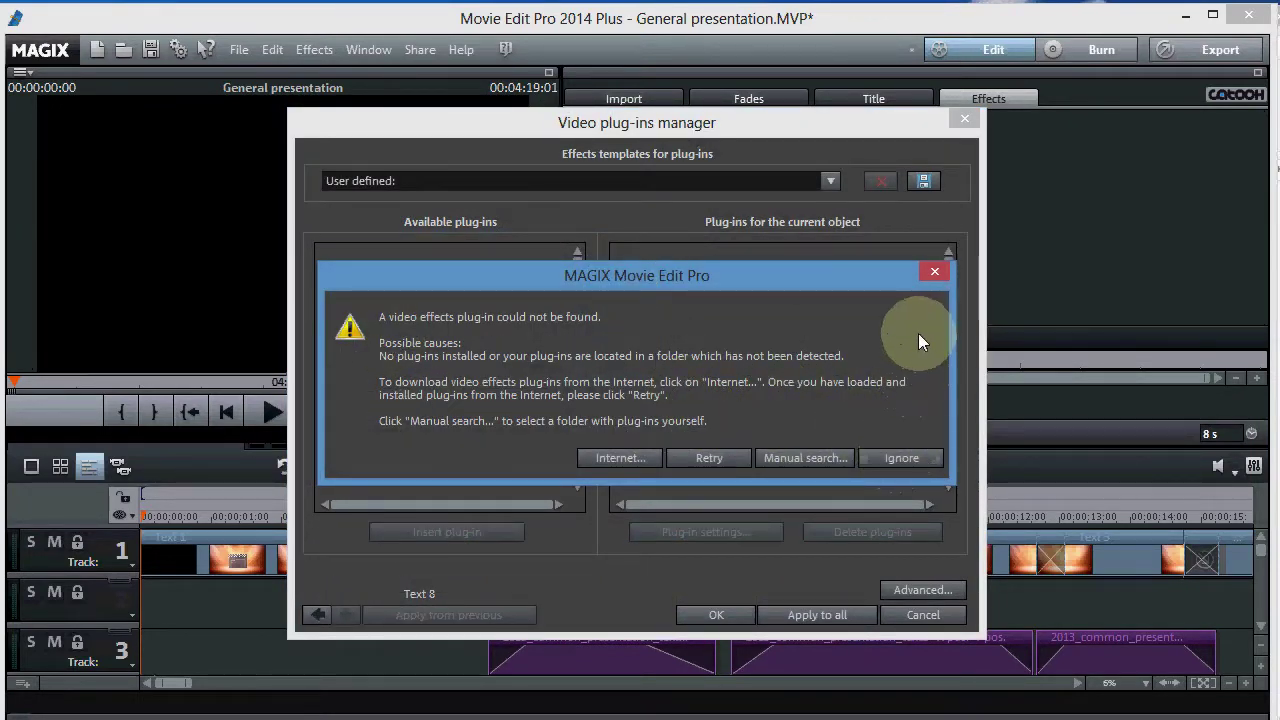
- Dismiss the plug-in-not-found warning, close the manager, and quit without saving the project
click(934, 272)
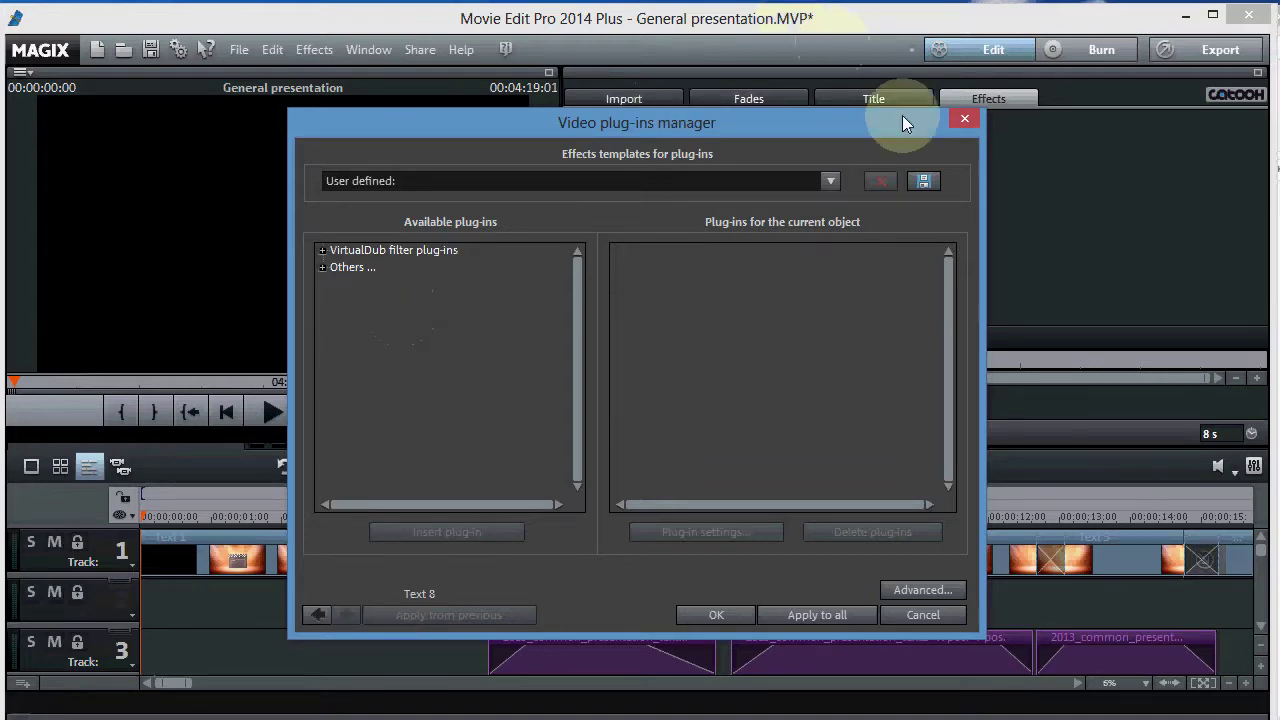
click(965, 122)
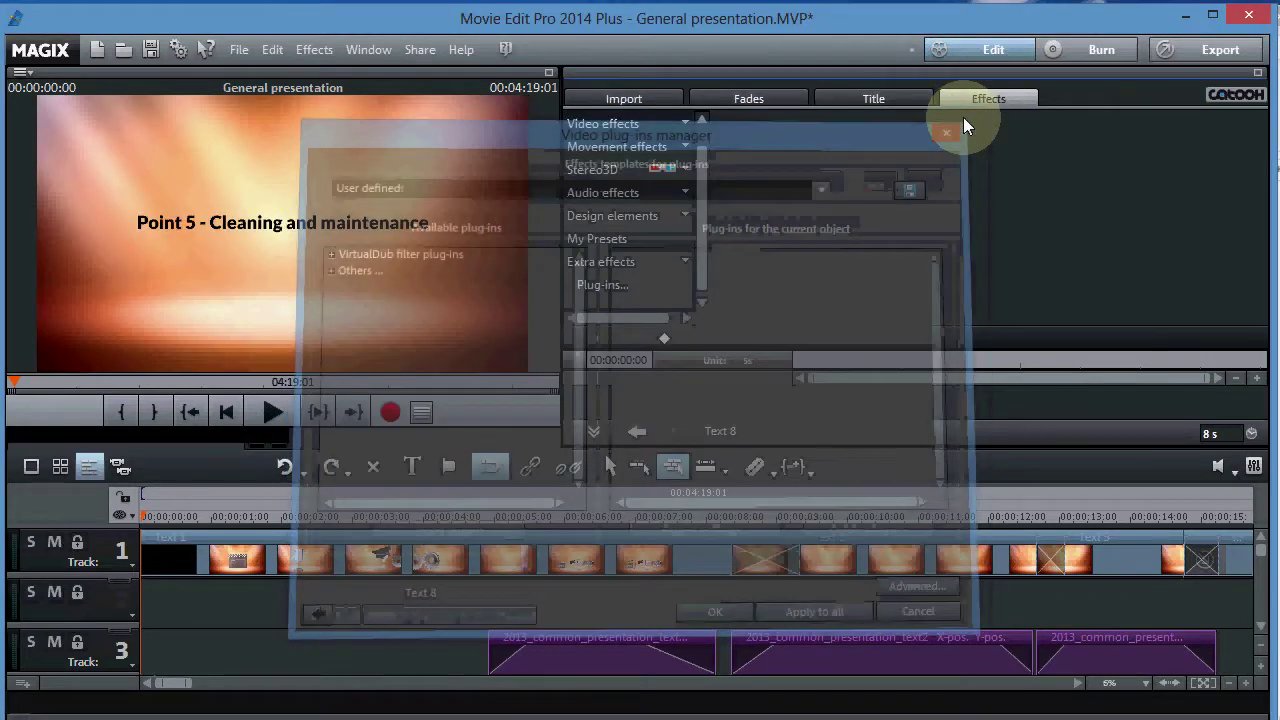
click(1249, 20)
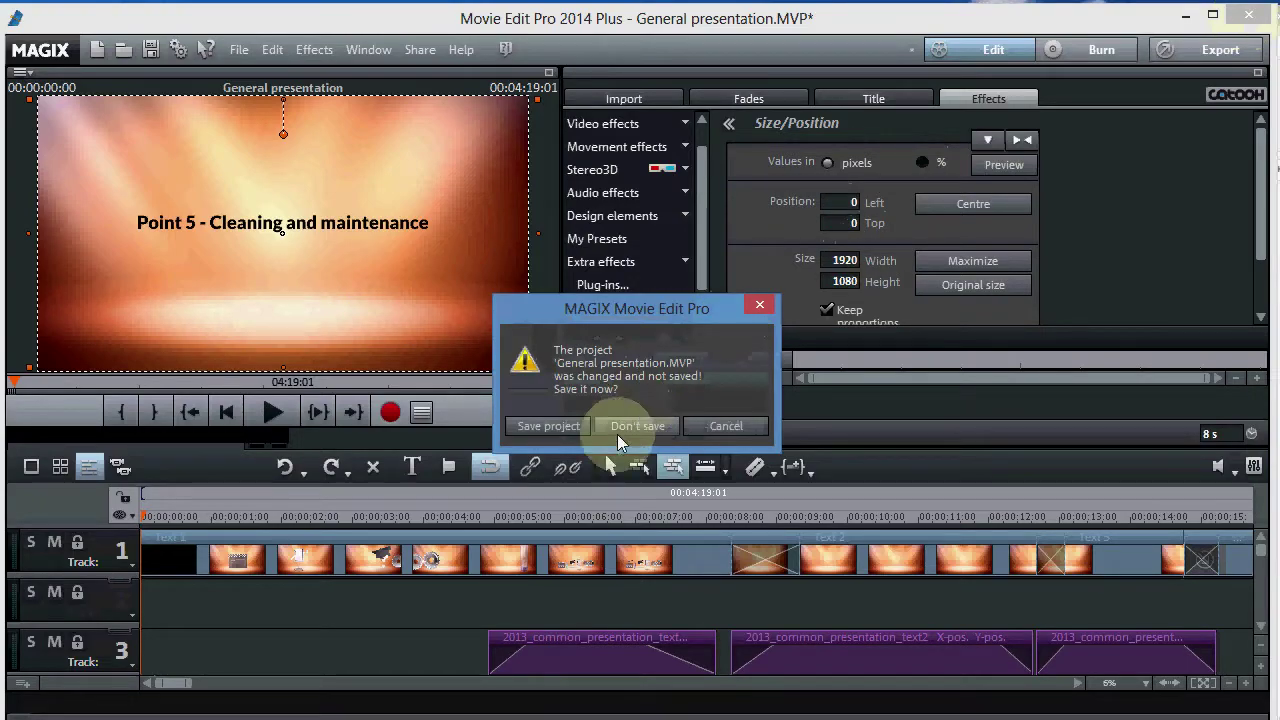
click(643, 426)
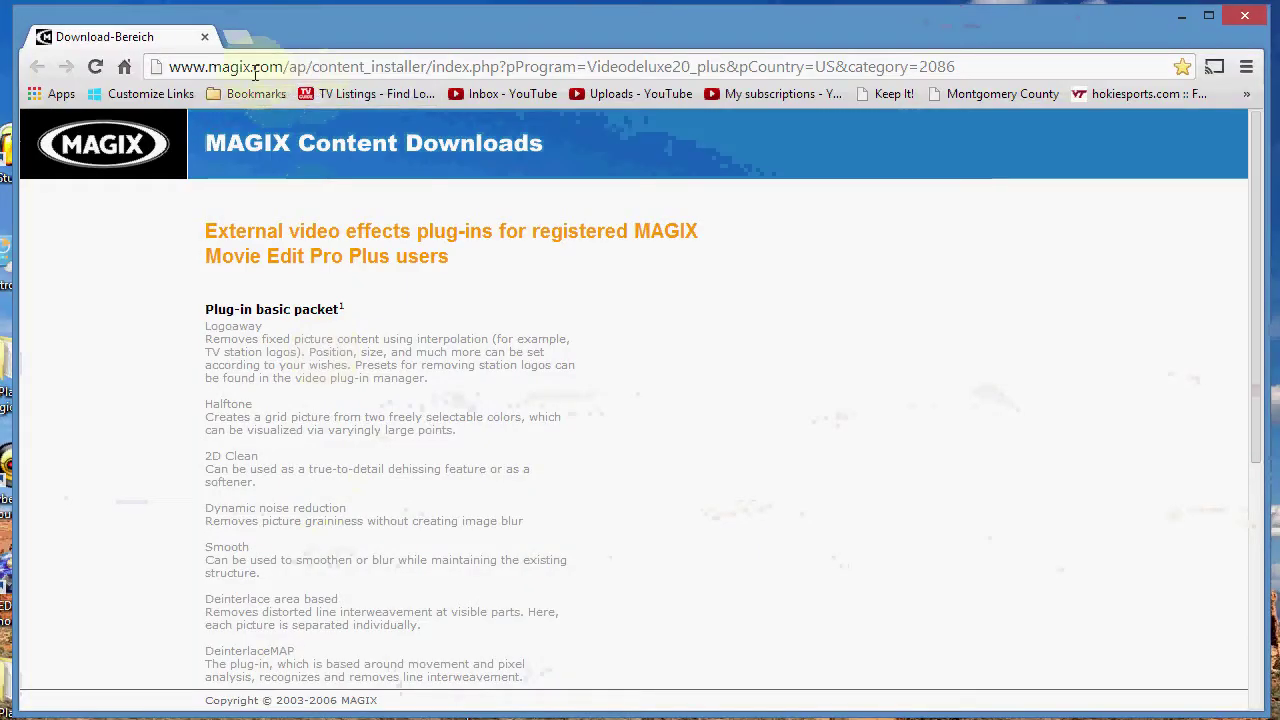
- Open the plug-in download login window from the arrow link beside VHS at the bottom of the list
drag(172, 67, 952, 80)
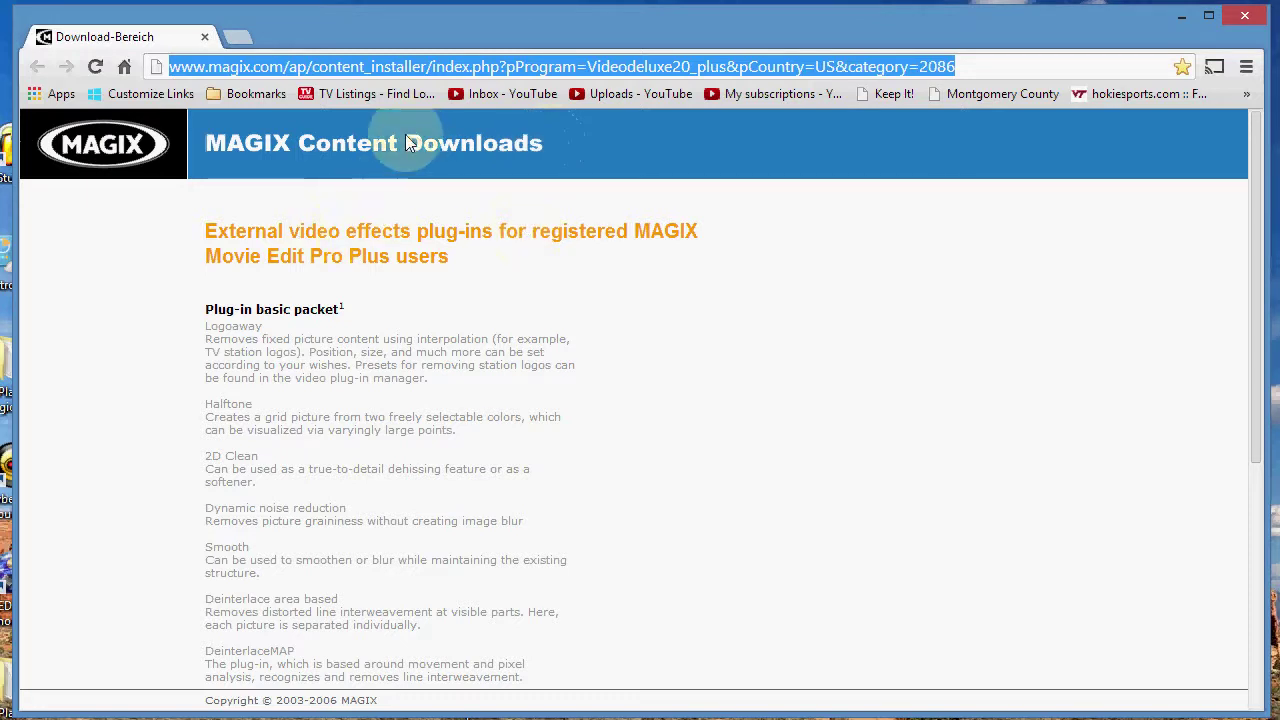
click(892, 253)
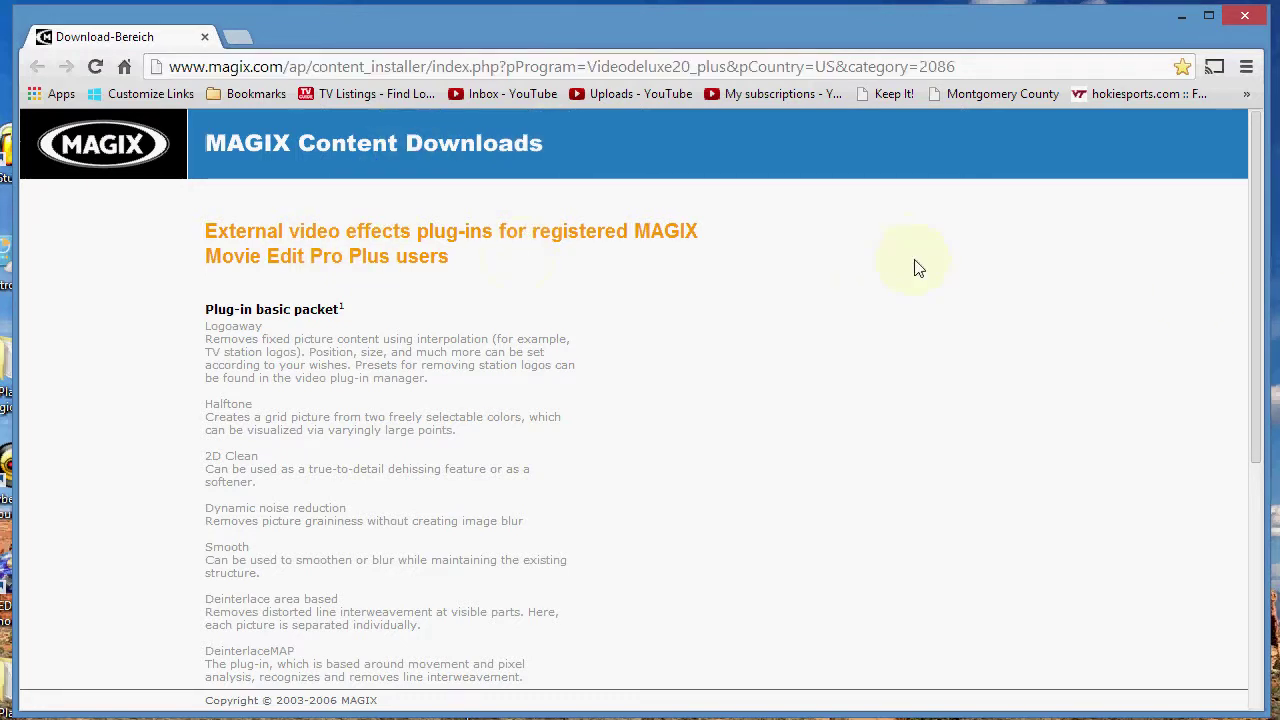
drag(1259, 405, 1213, 657)
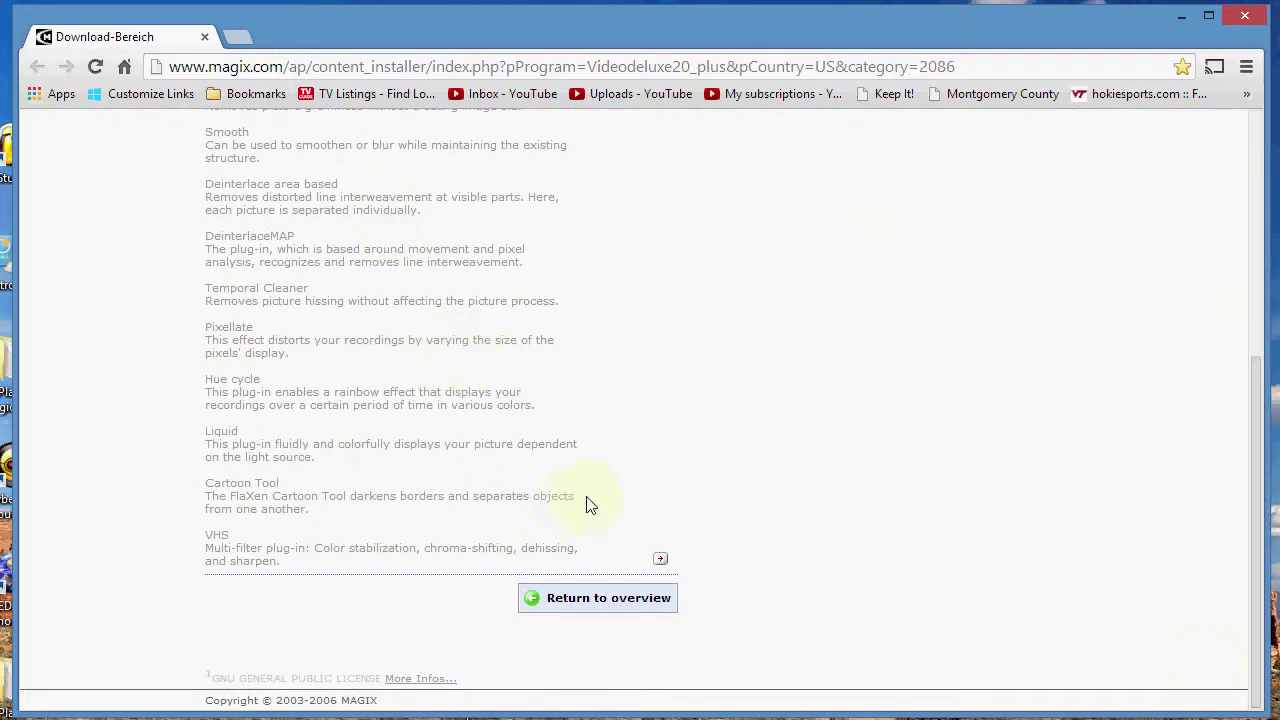
click(660, 562)
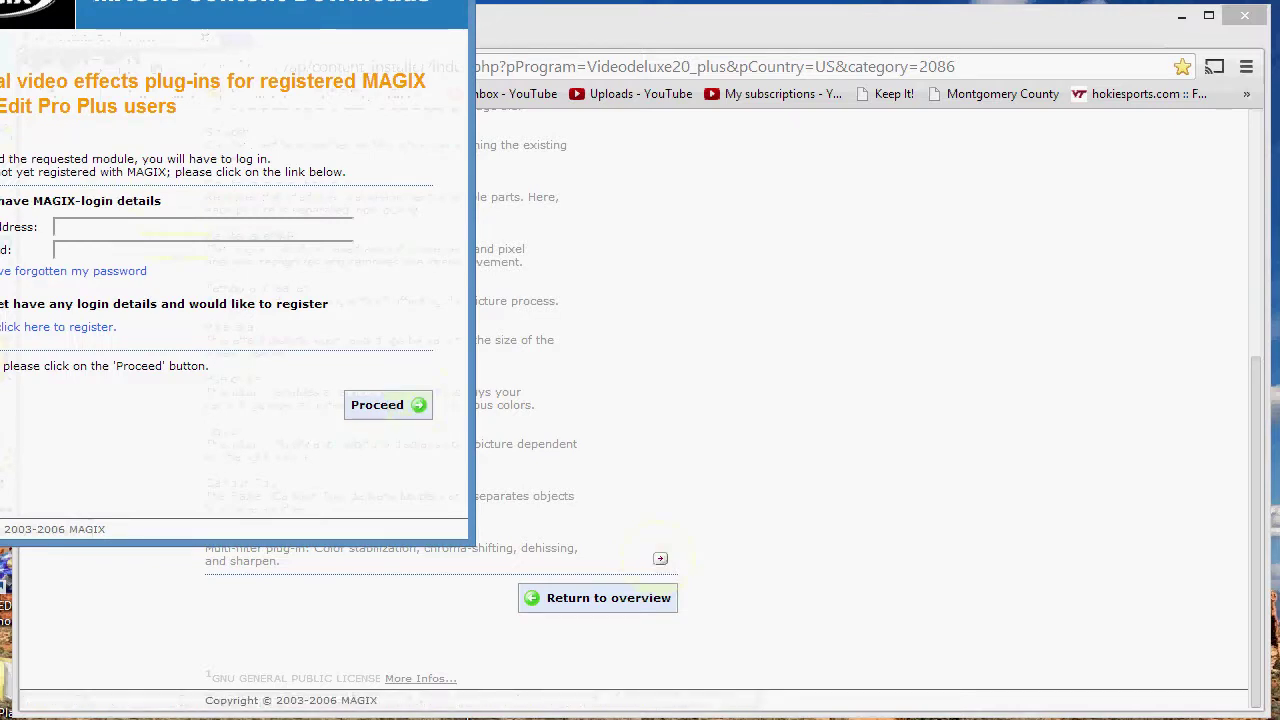
- Fill in the saved account e-mail address and password, reset page zoom, and submit the login
drag(480, 101, 466, 56)
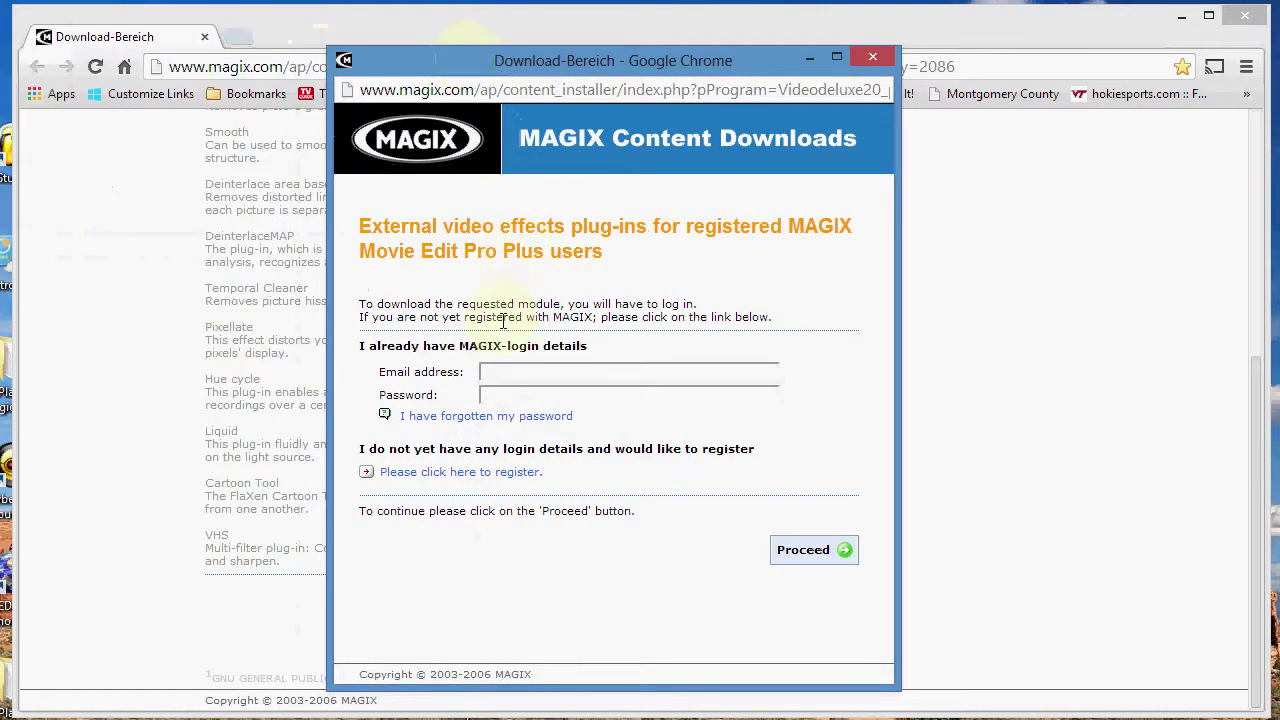
click(488, 373)
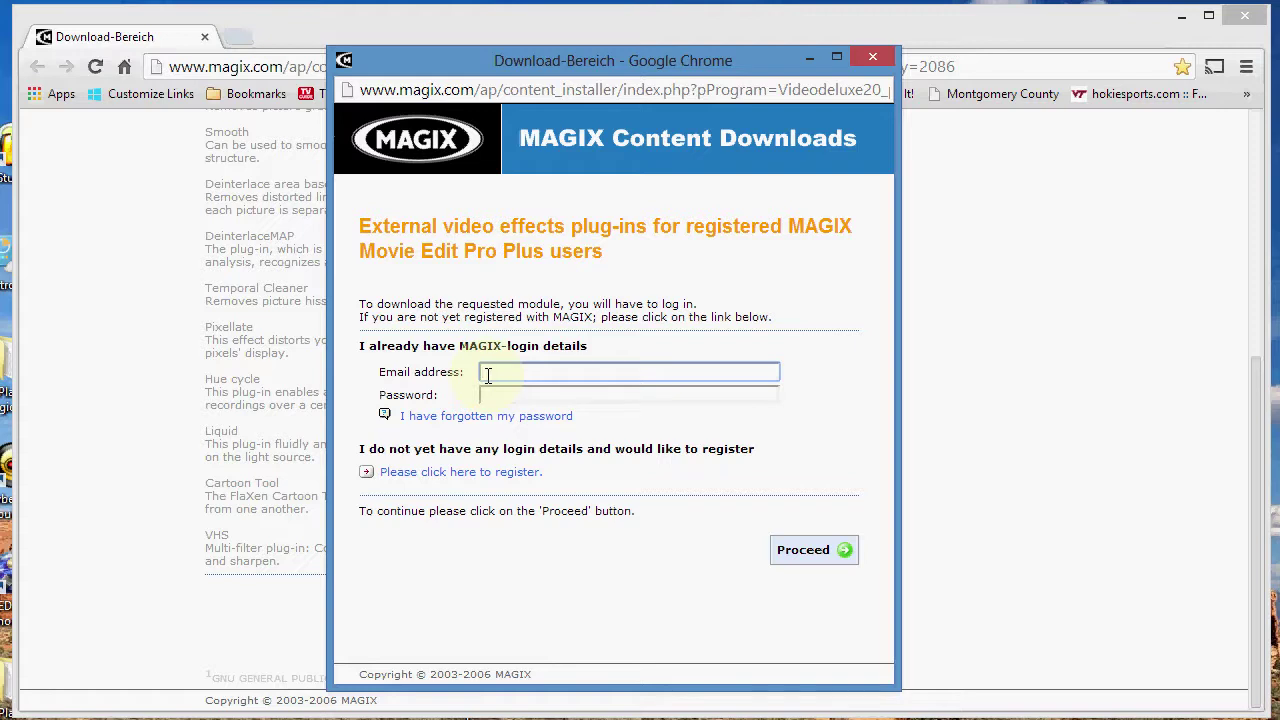
click(493, 395)
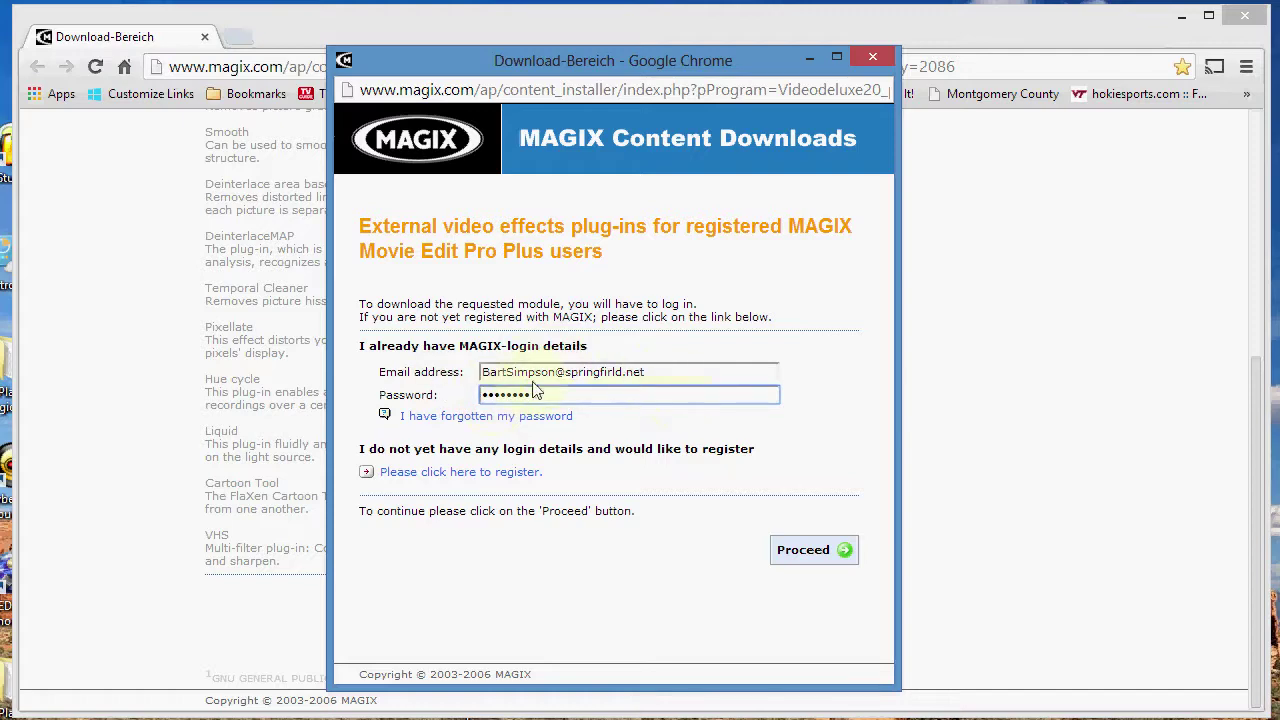
key(ctrl+plus)
key(ctrl+plus)
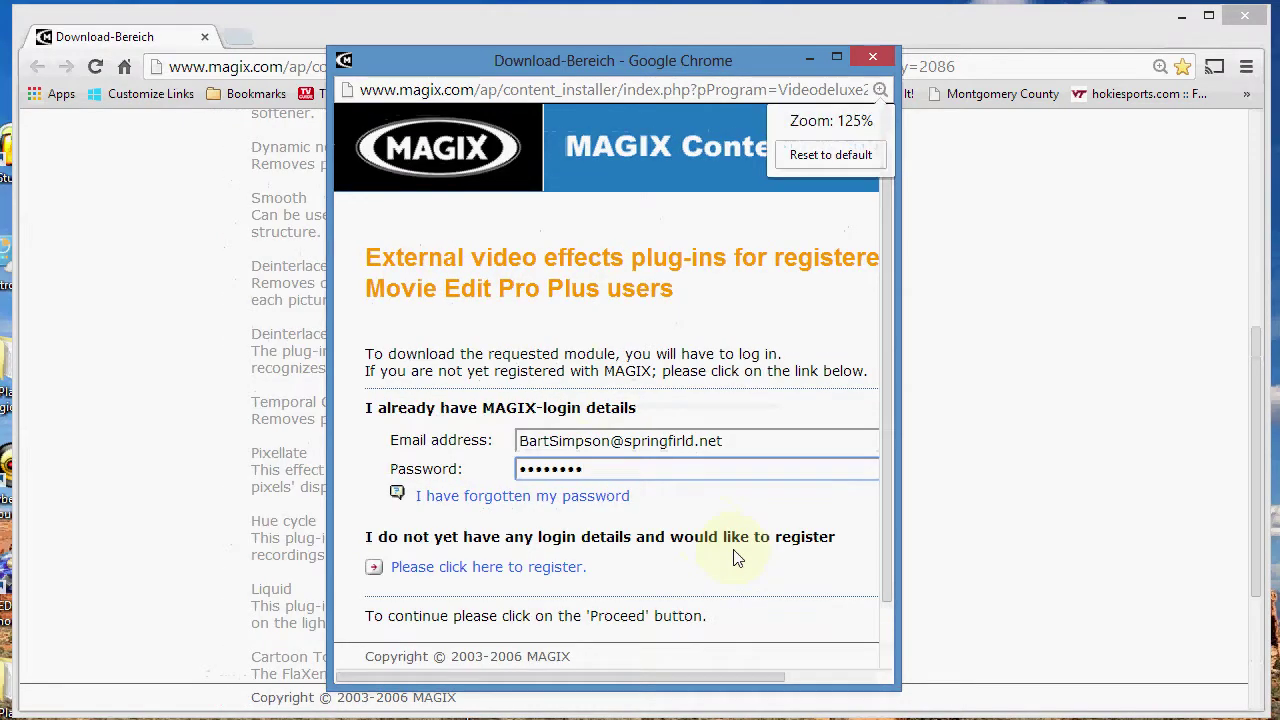
key(ctrl+minus)
key(ctrl+minus)
key(ctrl+minus)
key(ctrl+minus)
key(ctrl+minus)
key(ctrl+minus)
key(ctrl+minus)
key(ctrl+0)
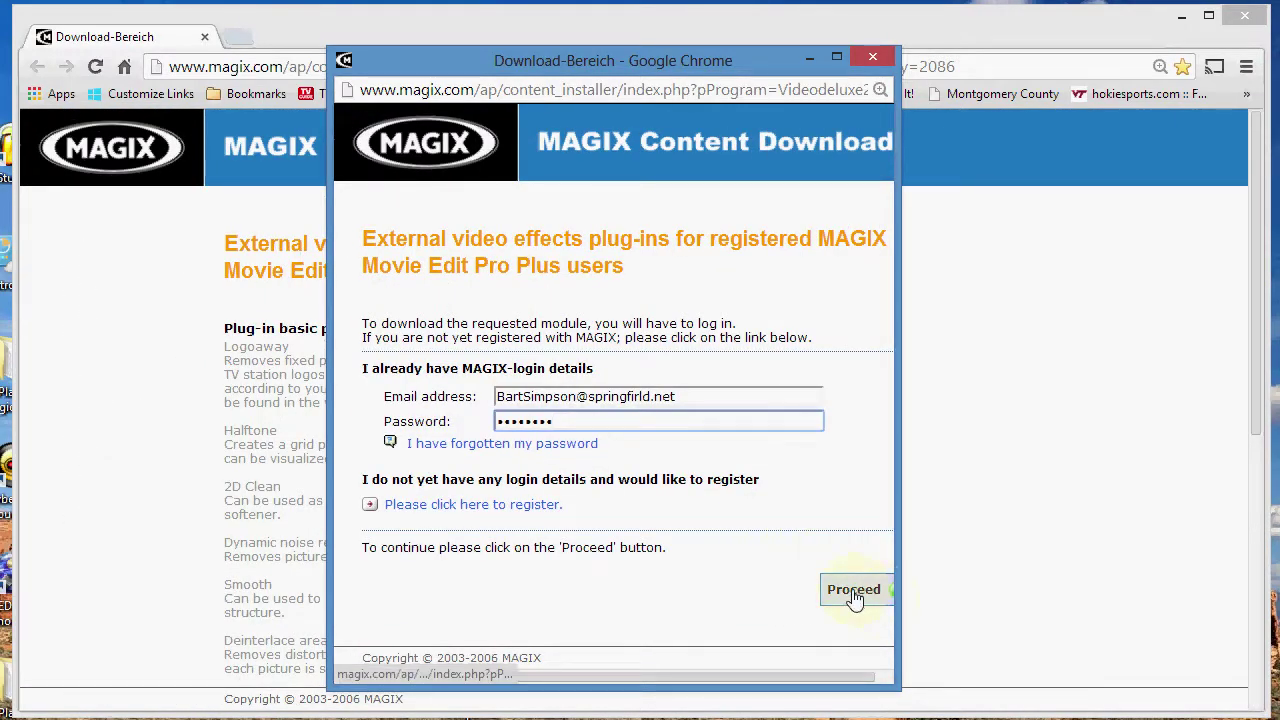
click(853, 592)
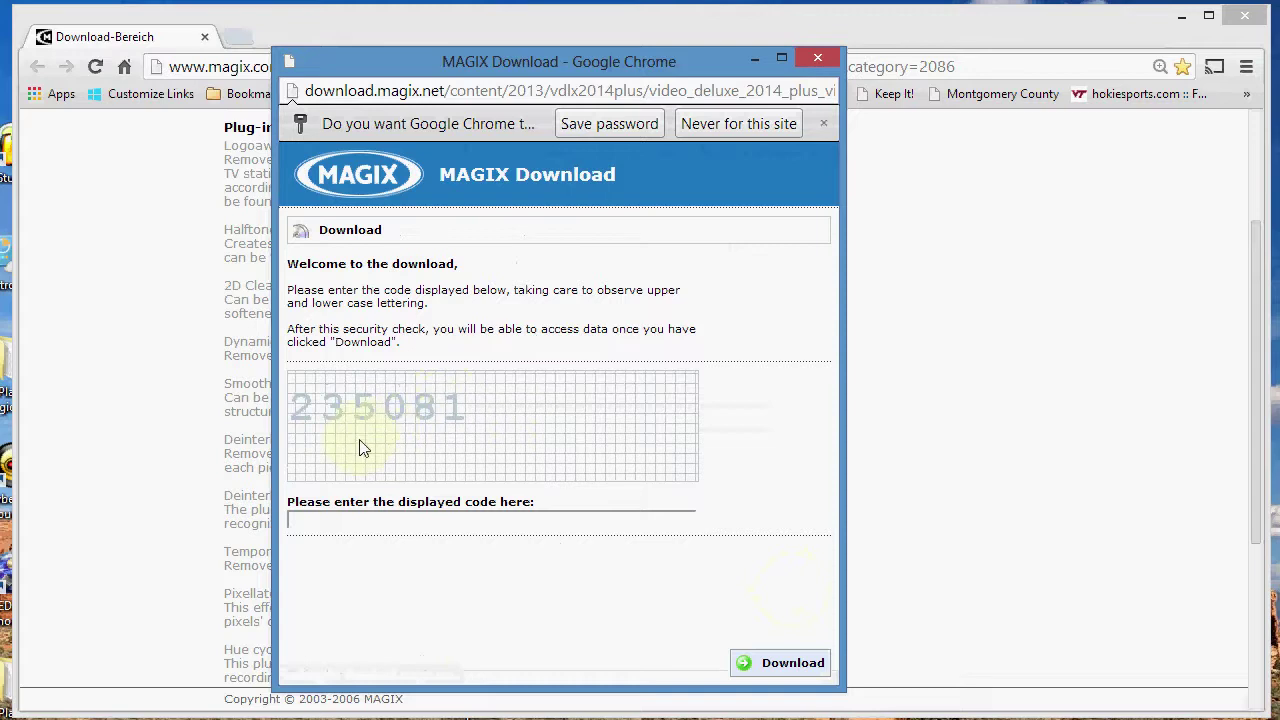
- Enter the displayed security code and submit it to request the download
key(ctrl+minus)
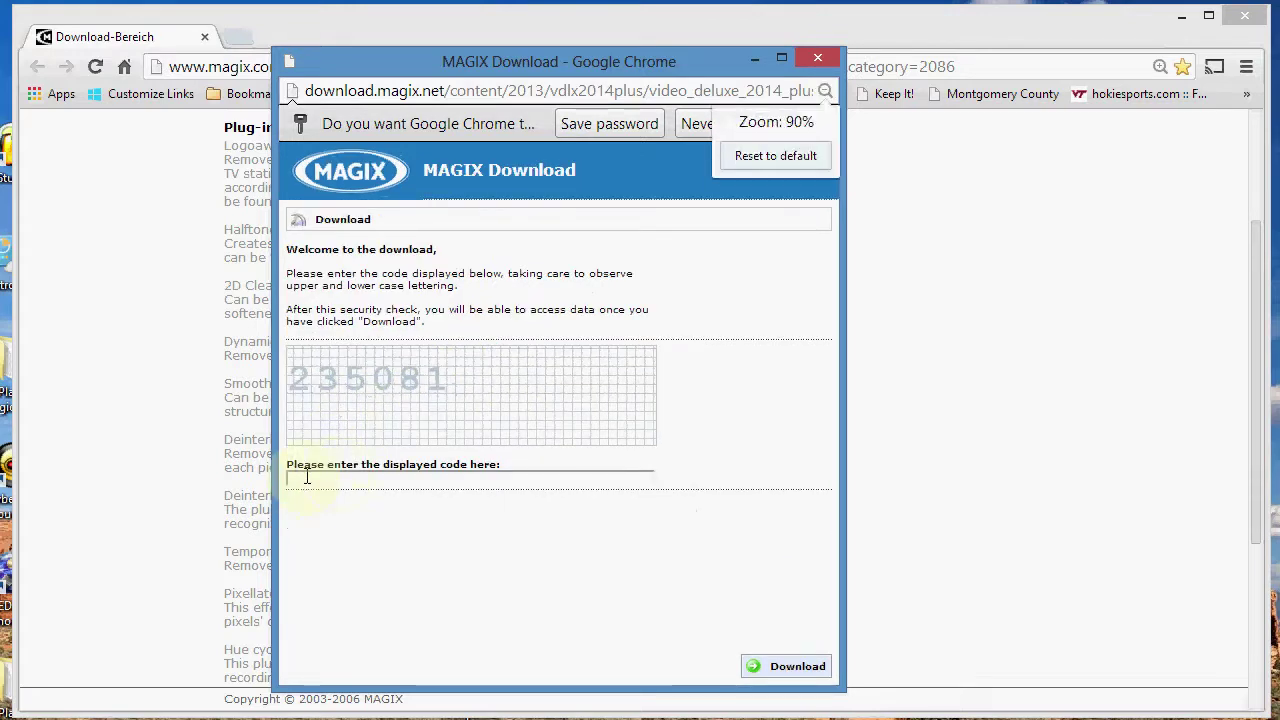
click(298, 480)
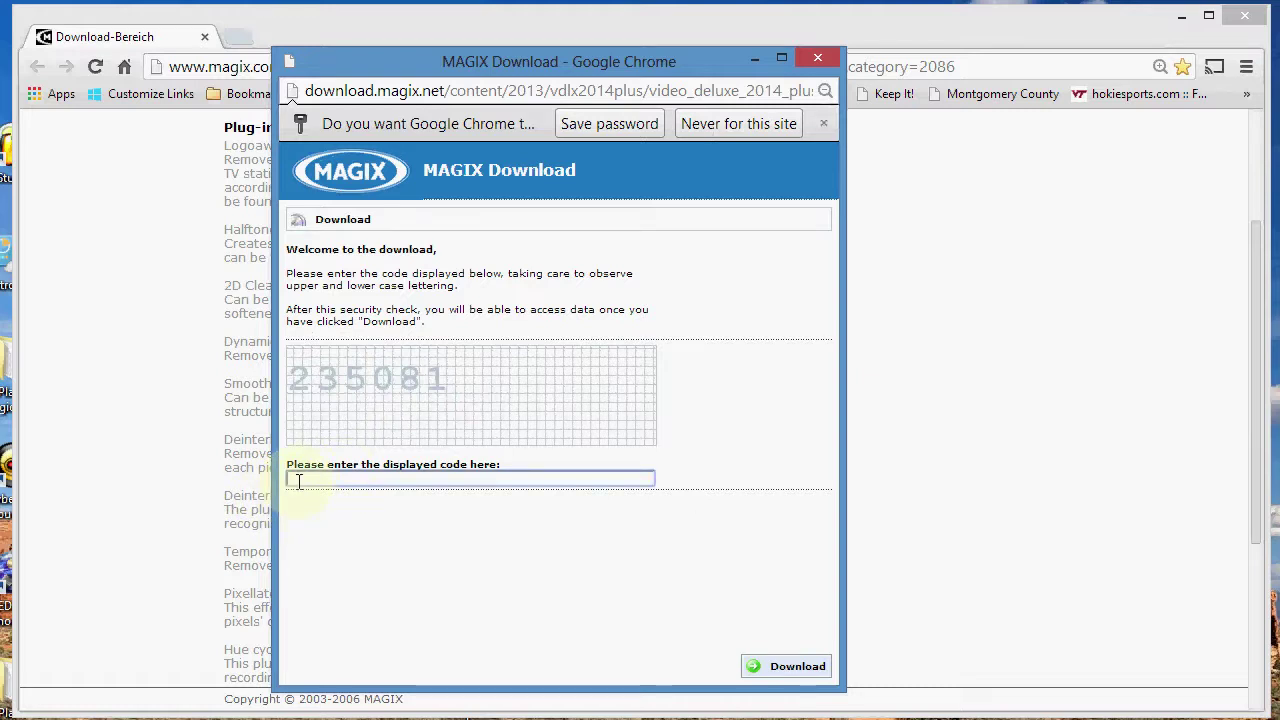
text(235081)
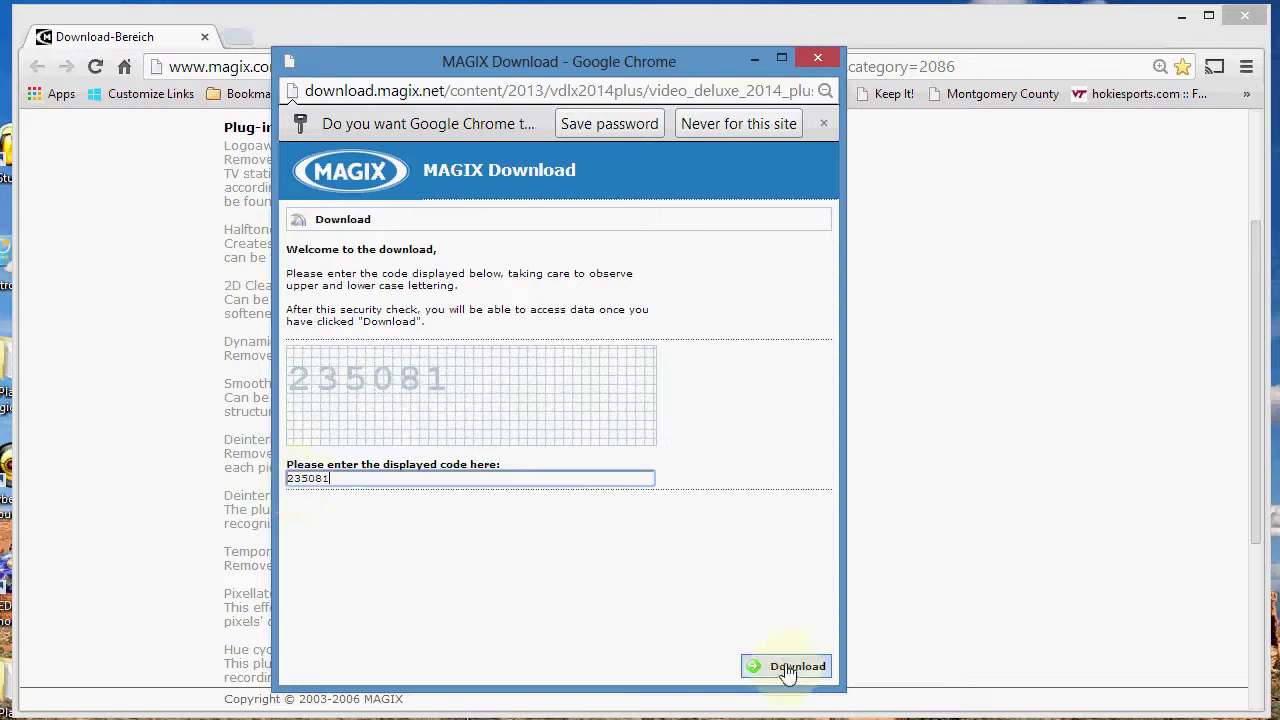
click(789, 674)
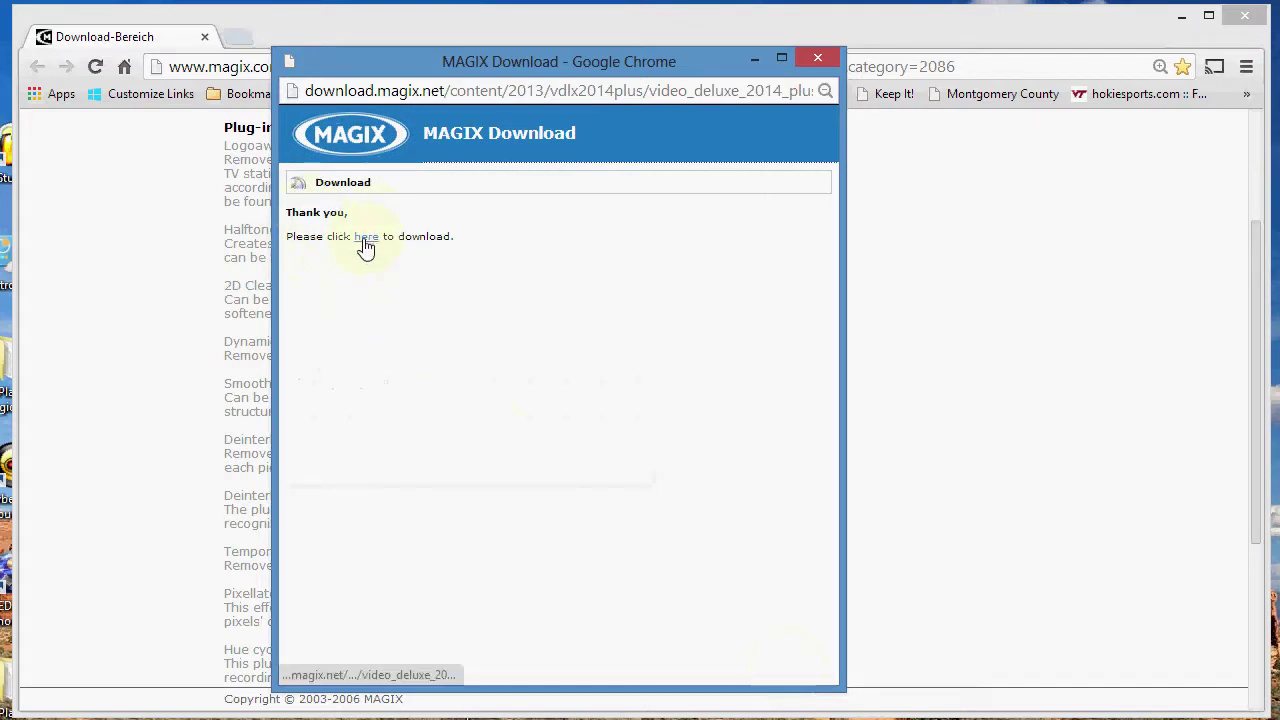
- Download the video_deluxe_2014 plug-in installer via the 'here' link and show it in its folder
click(366, 247)
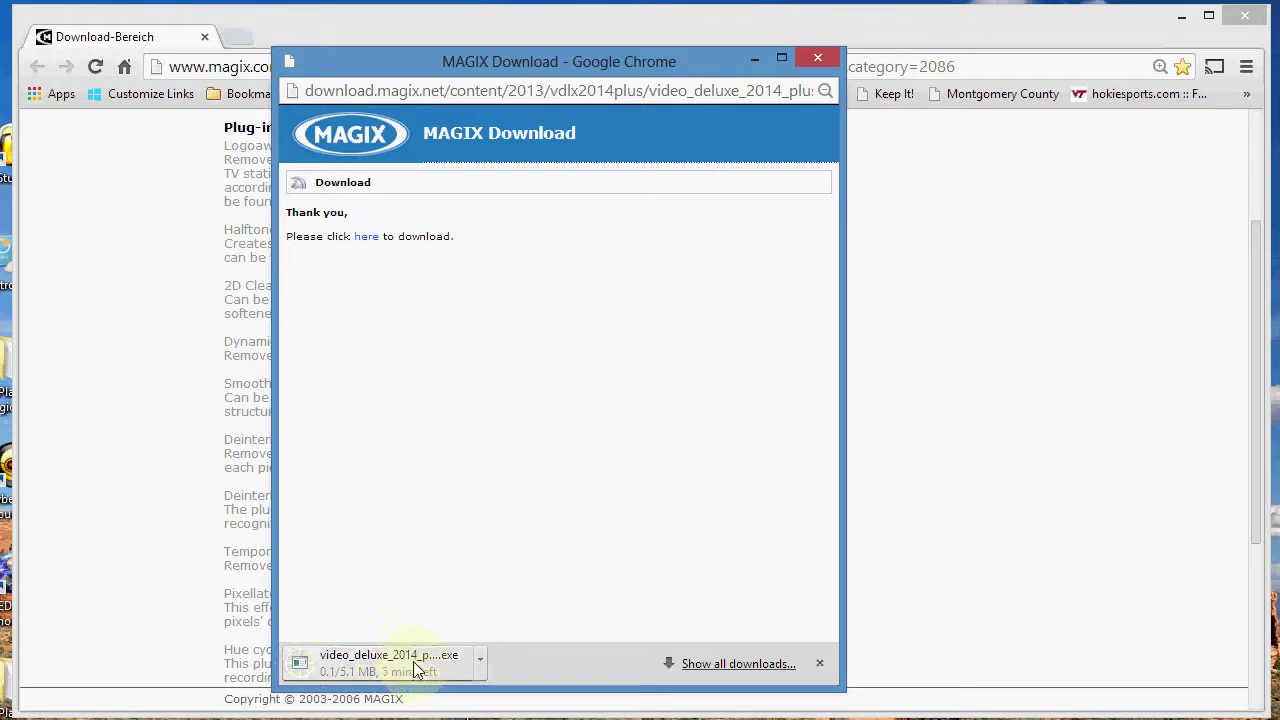
click(481, 662)
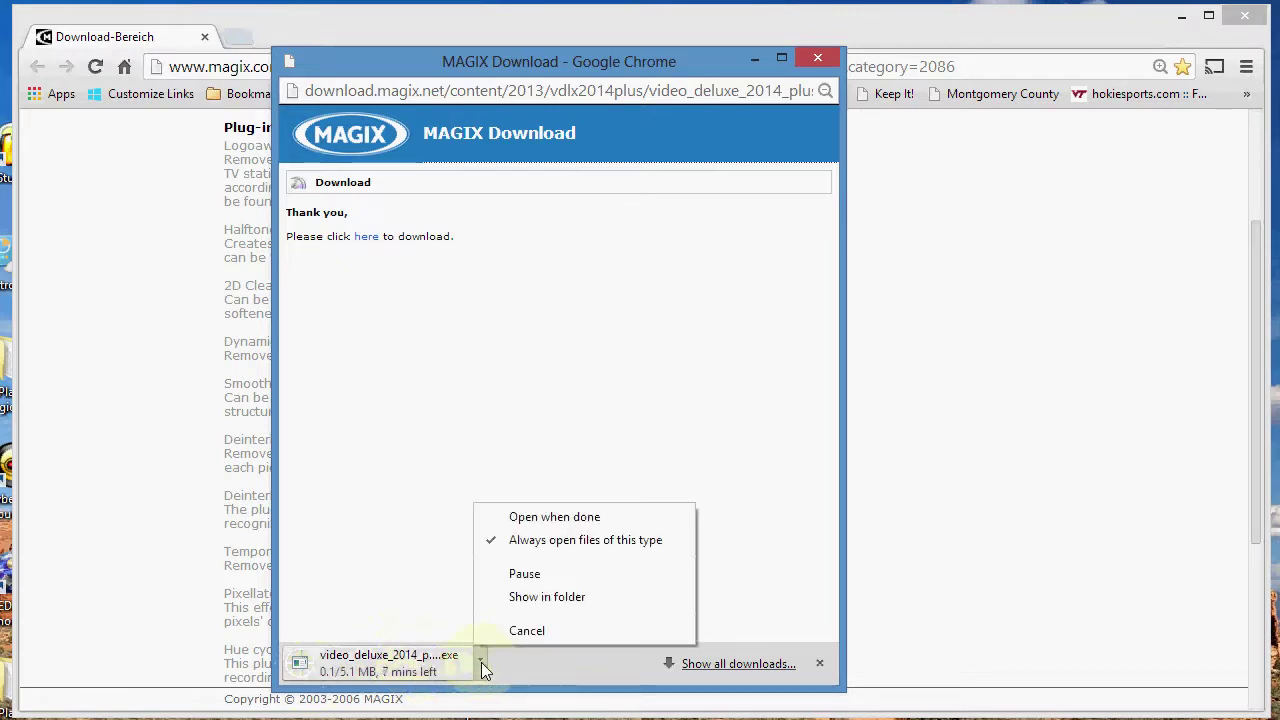
click(559, 598)
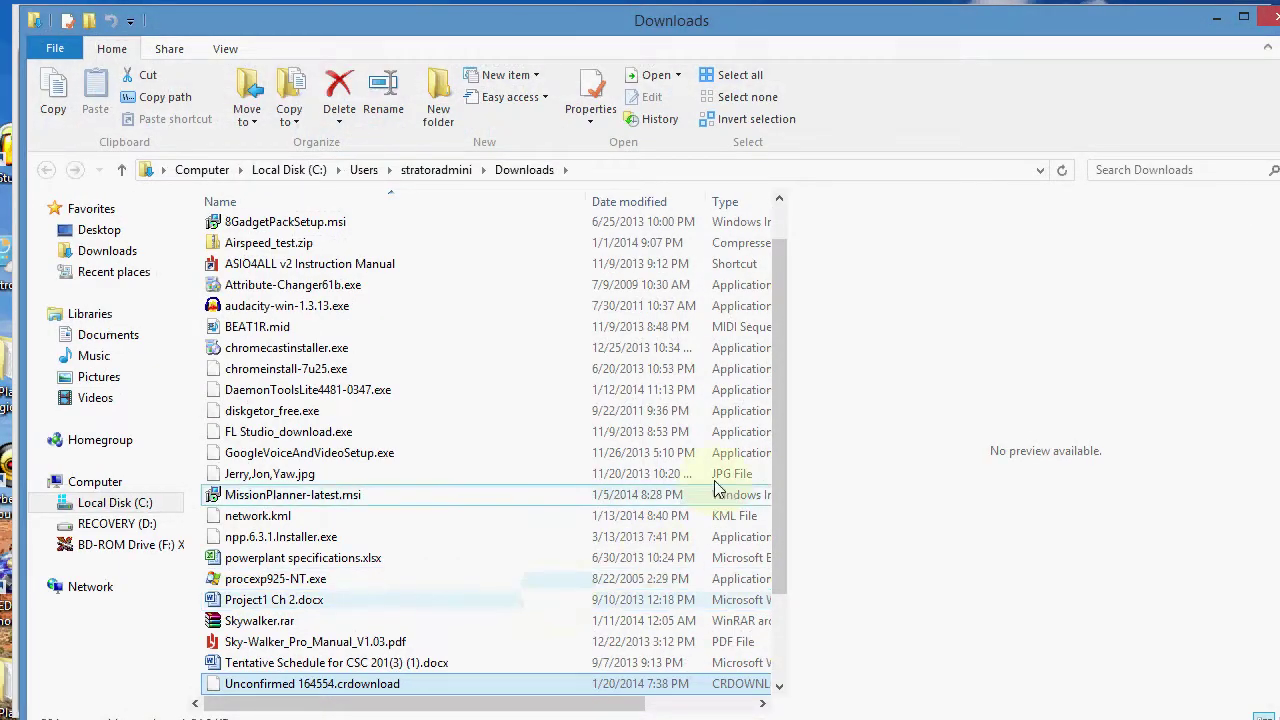
- Run video_deluxe_2014_plus_videoplugins_int_130916_09-54.exe from Downloads and copy the installer file
drag(781, 491, 768, 655)
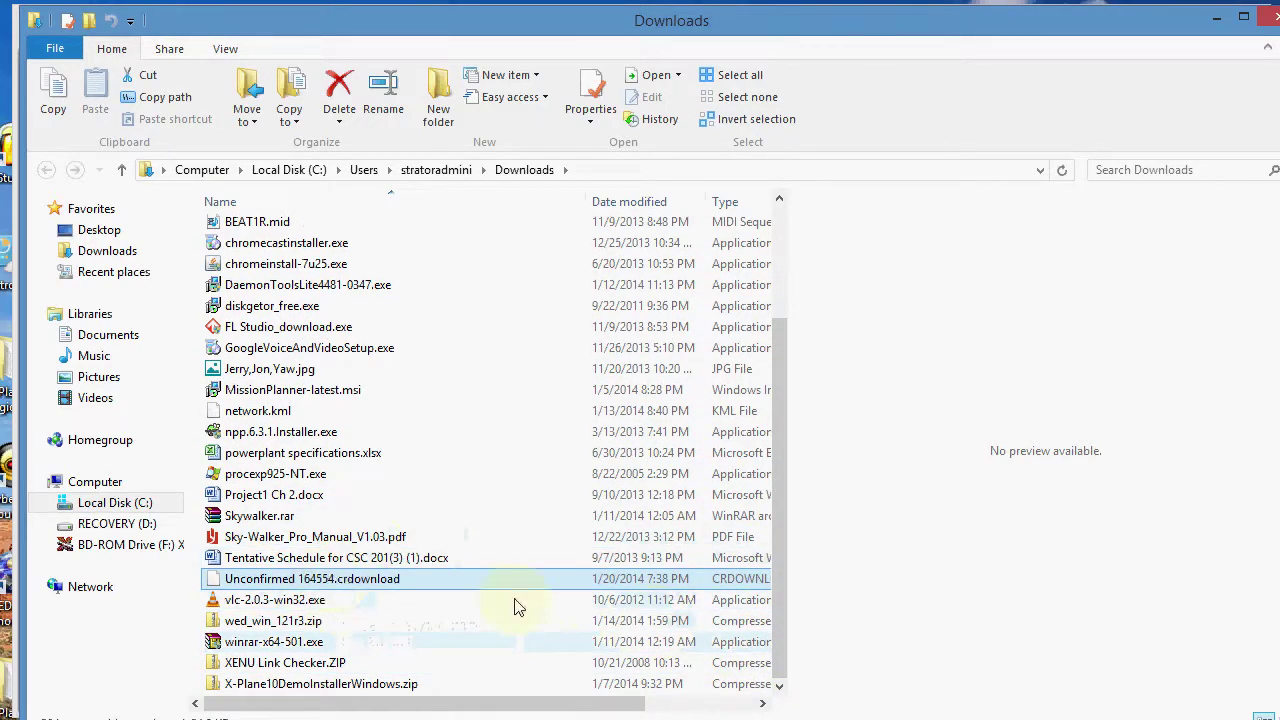
drag(779, 607, 776, 583)
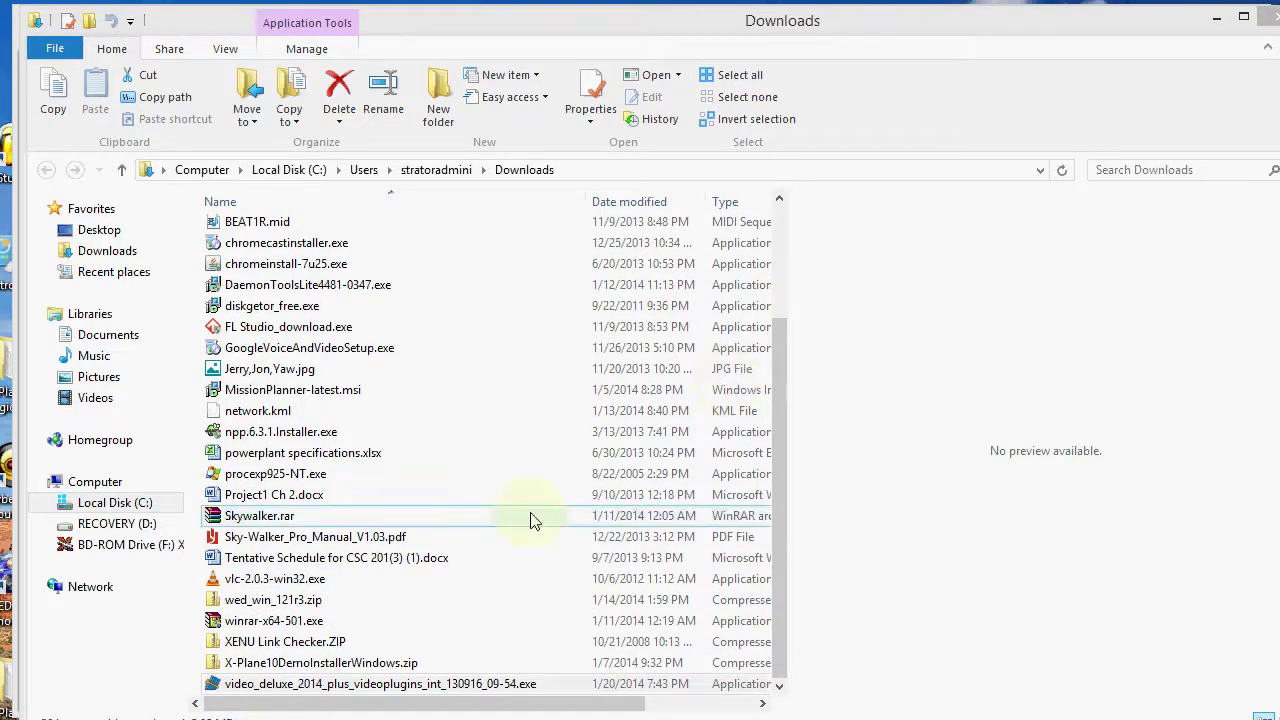
click(300, 684)
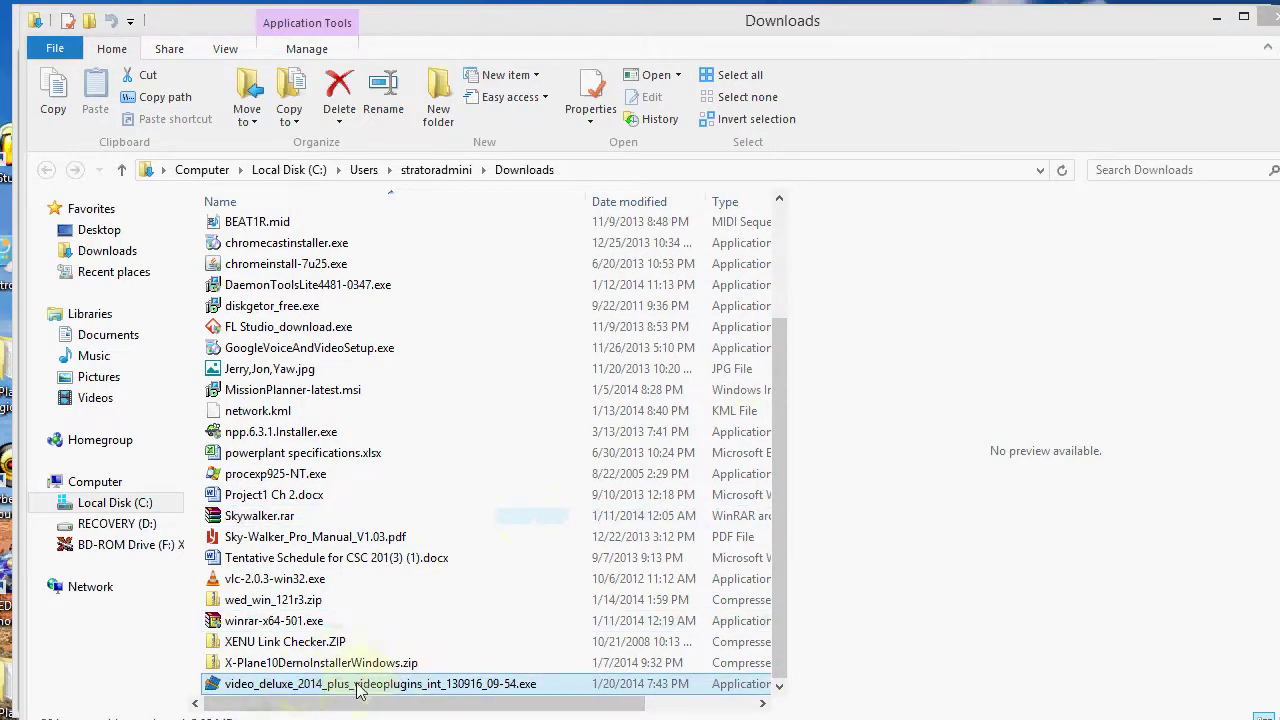
double_click(281, 688)
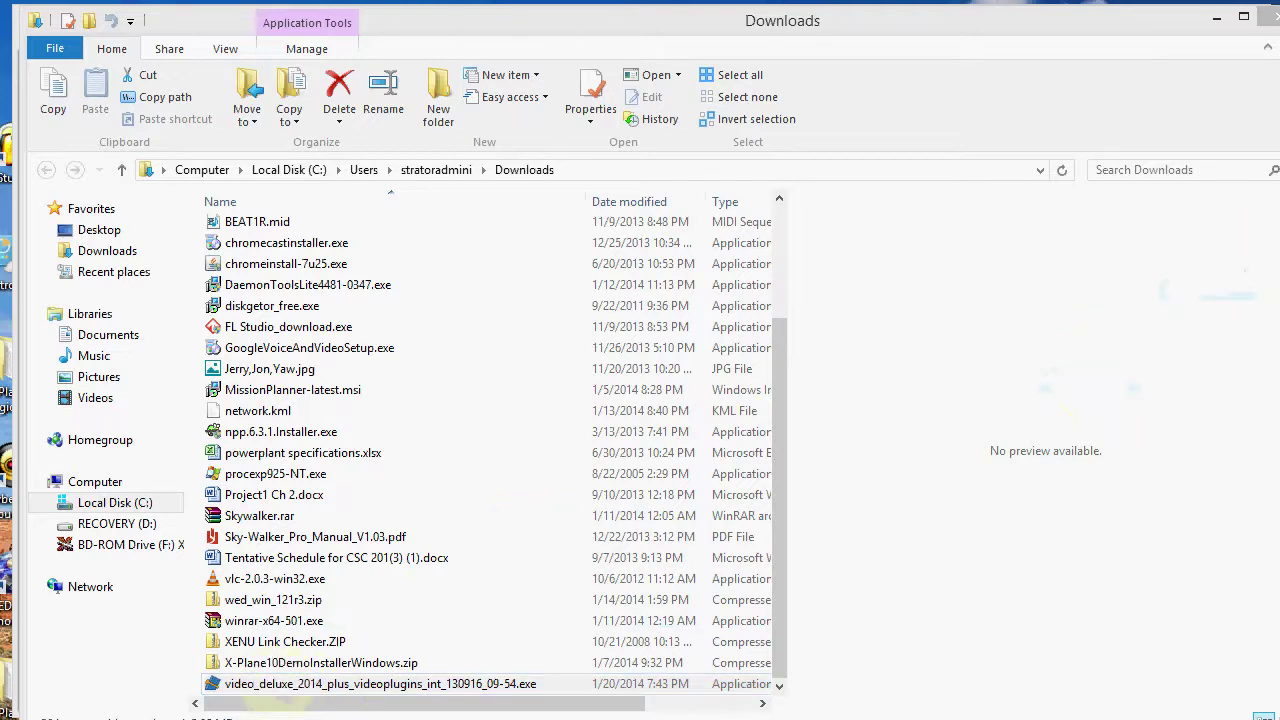
drag(1160, 292, 1016, 232)
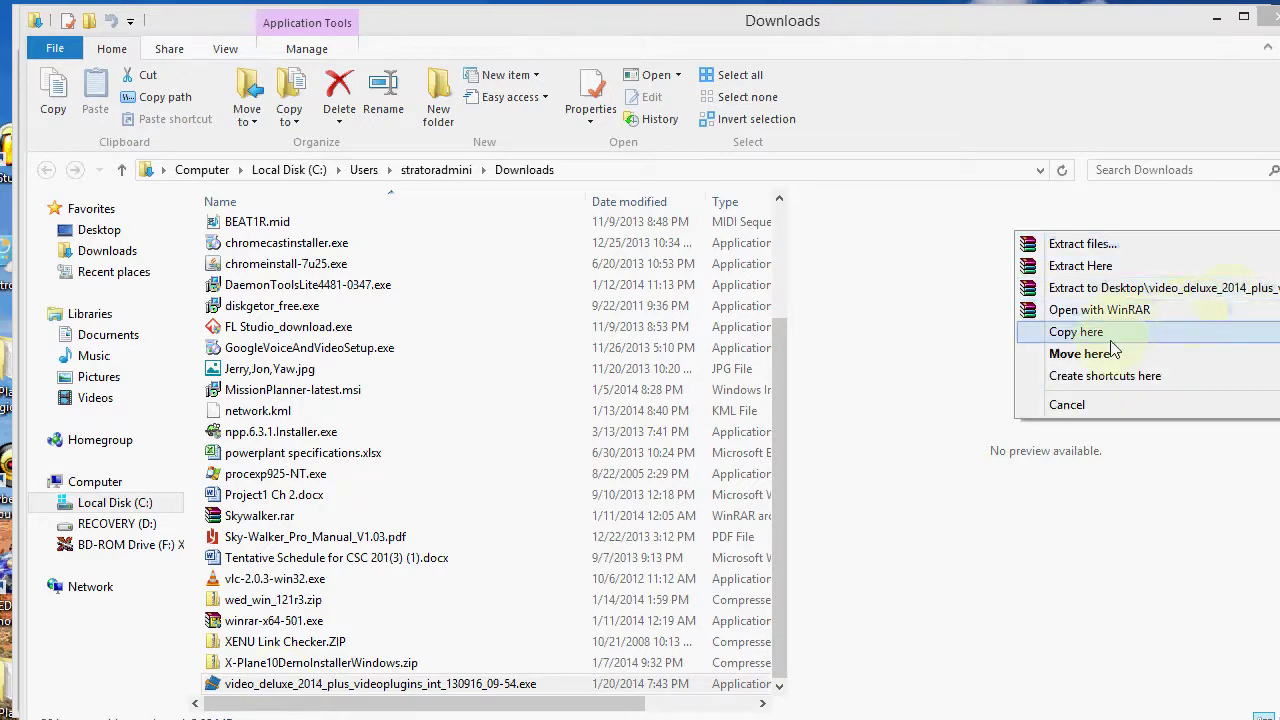
click(1076, 332)
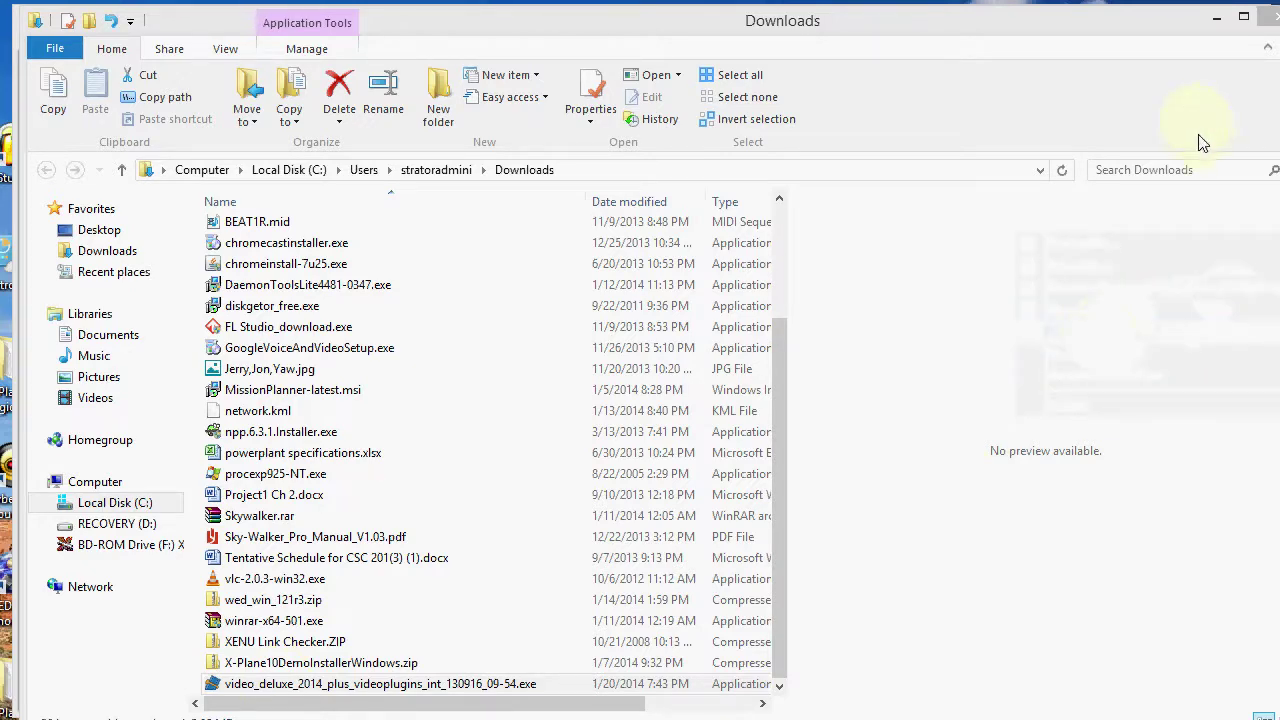
click(1268, 22)
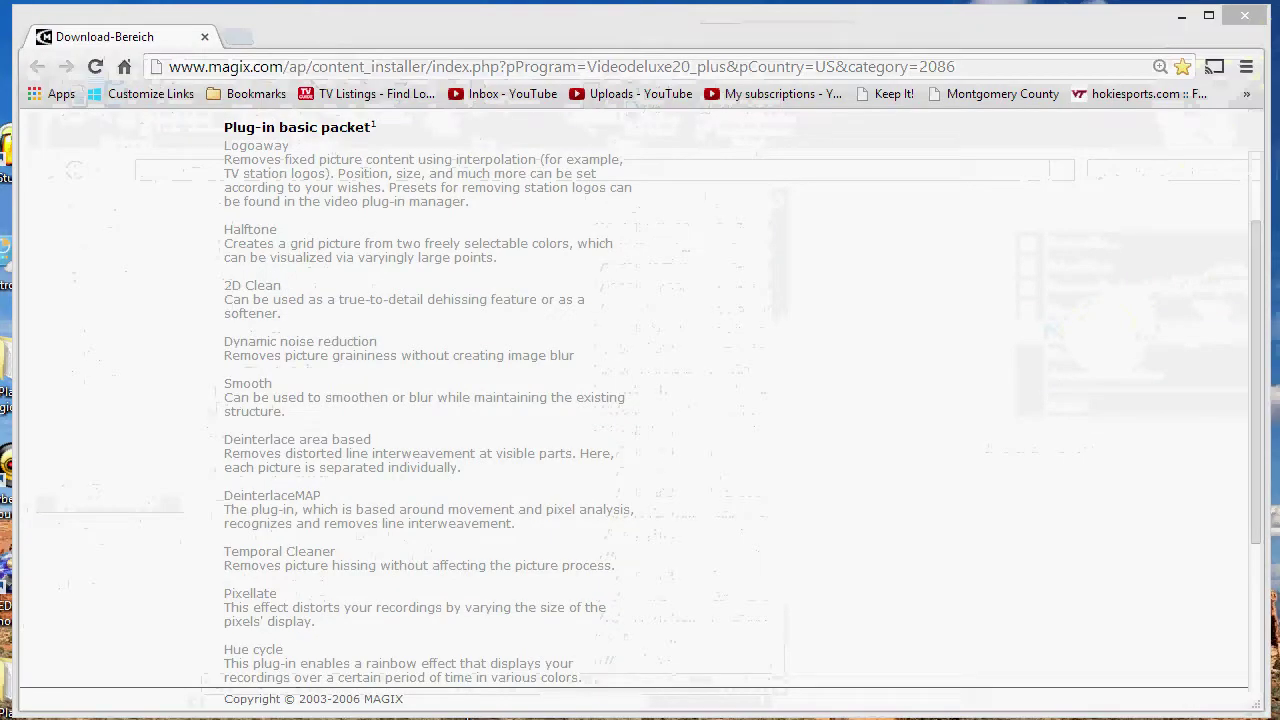
- Close the download page and place the 5.05 MB video_deluxe installer near the desktop centre
click(1245, 16)
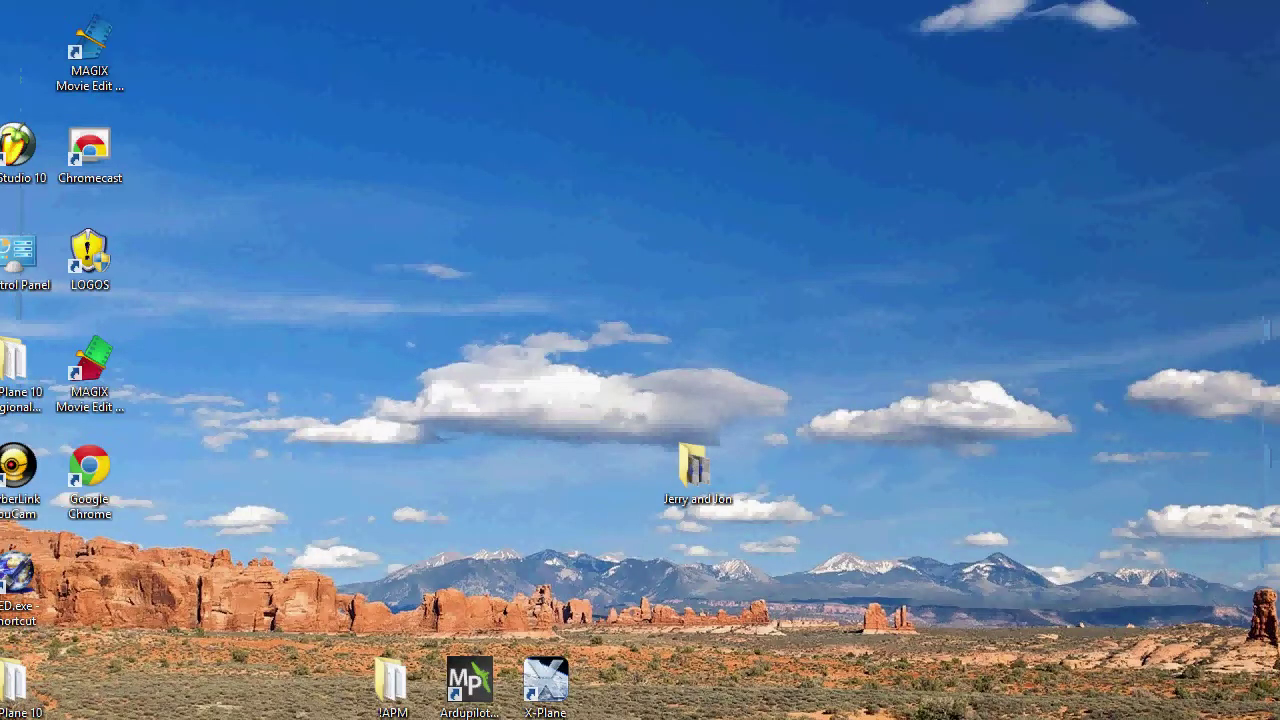
drag(1064, 205, 790, 230)
drag(647, 276, 621, 264)
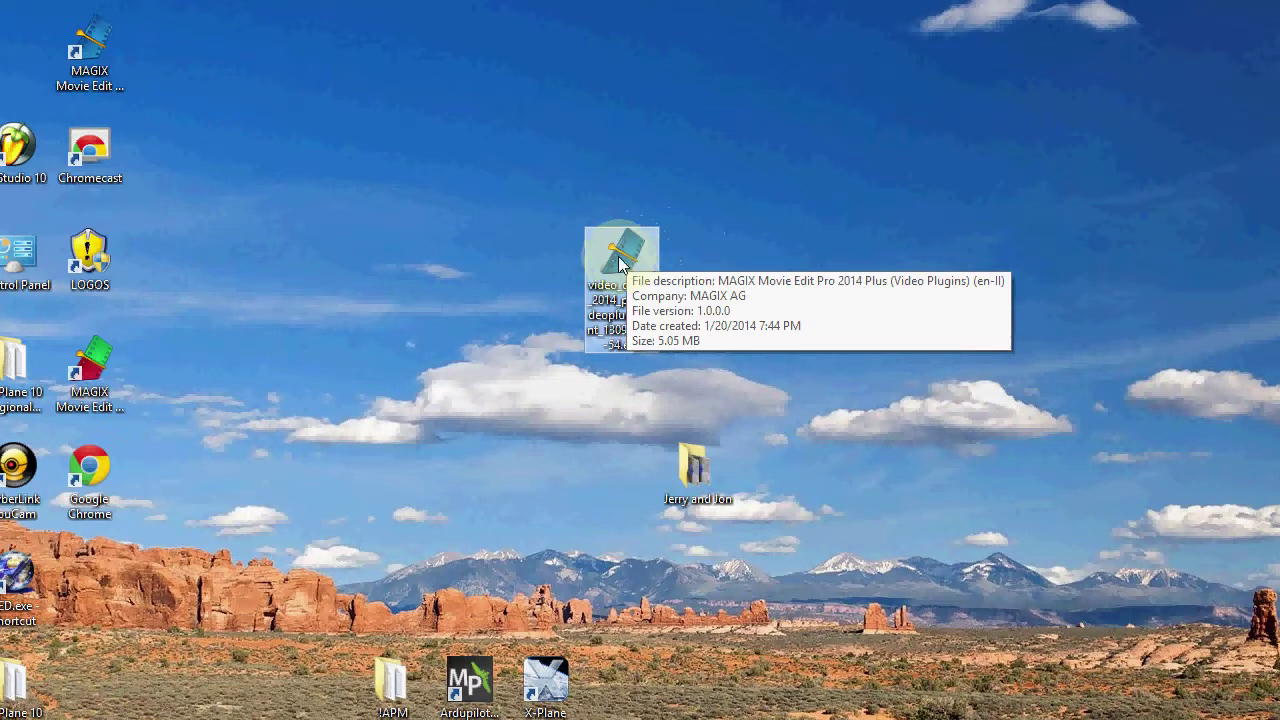
- Run the installer, accept the licence conditions, install the video plug-ins, and finish setup
double_click(624, 264)
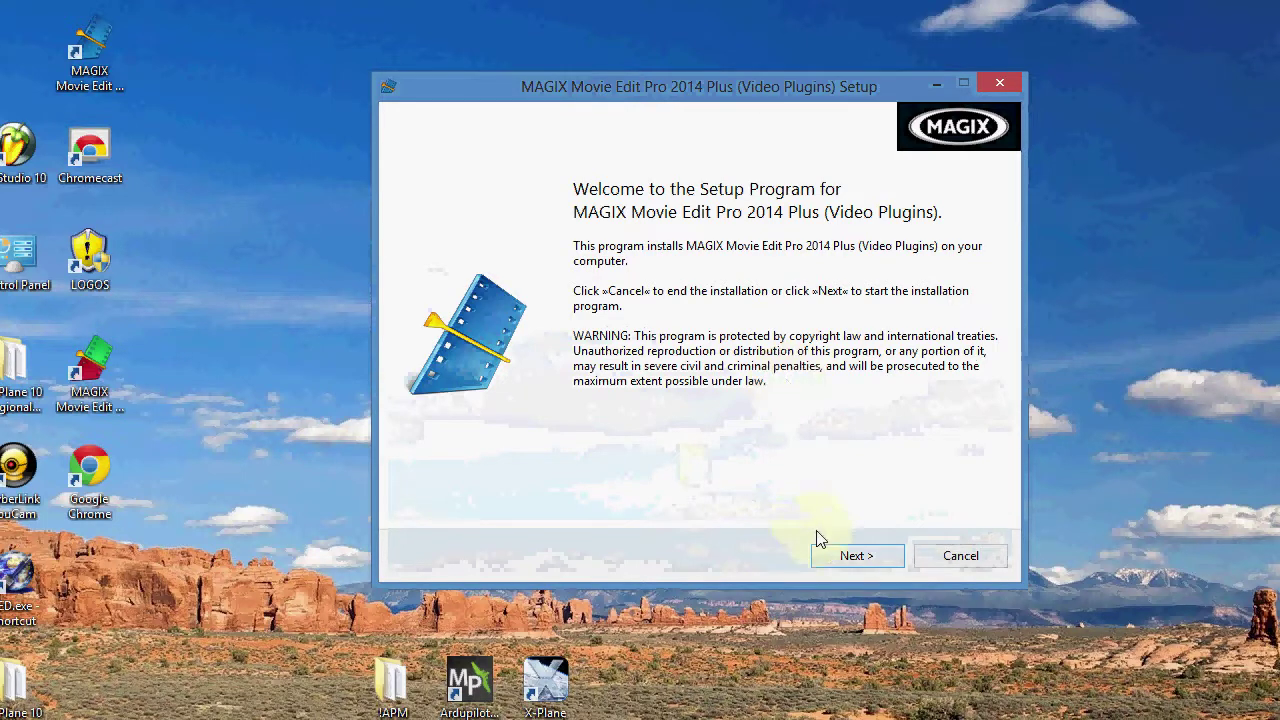
click(851, 556)
click(581, 505)
click(875, 558)
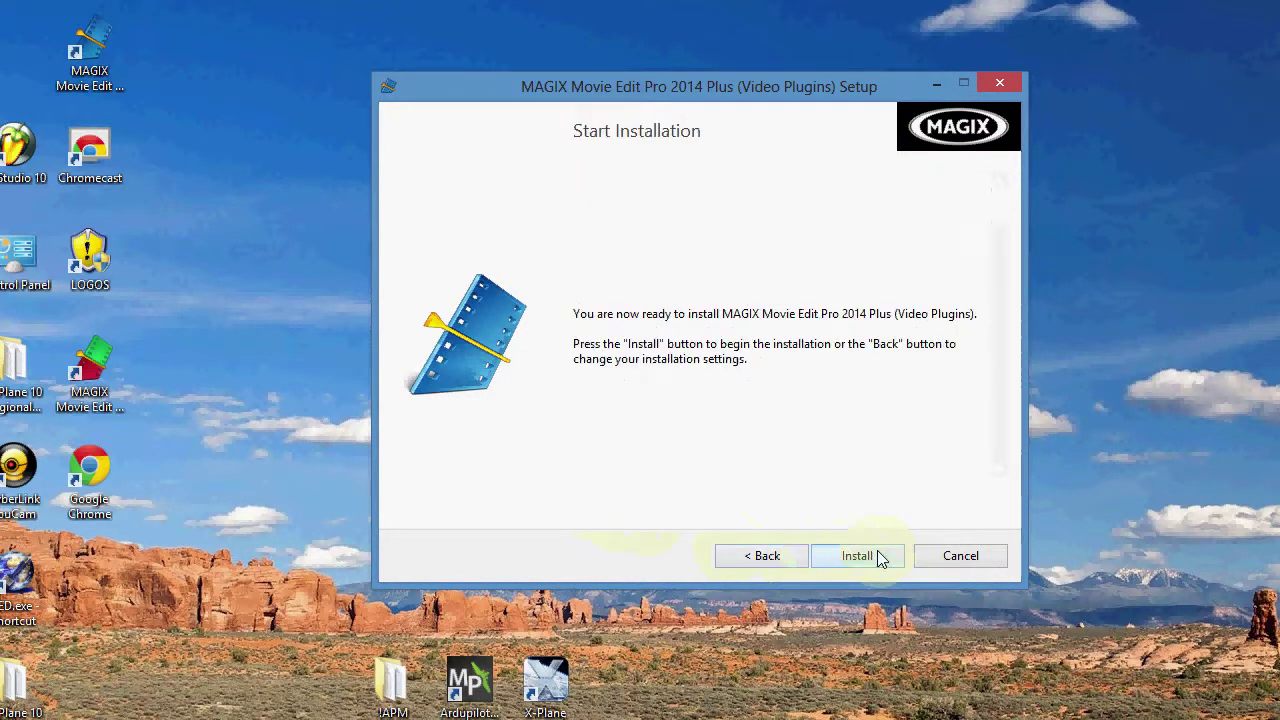
click(867, 563)
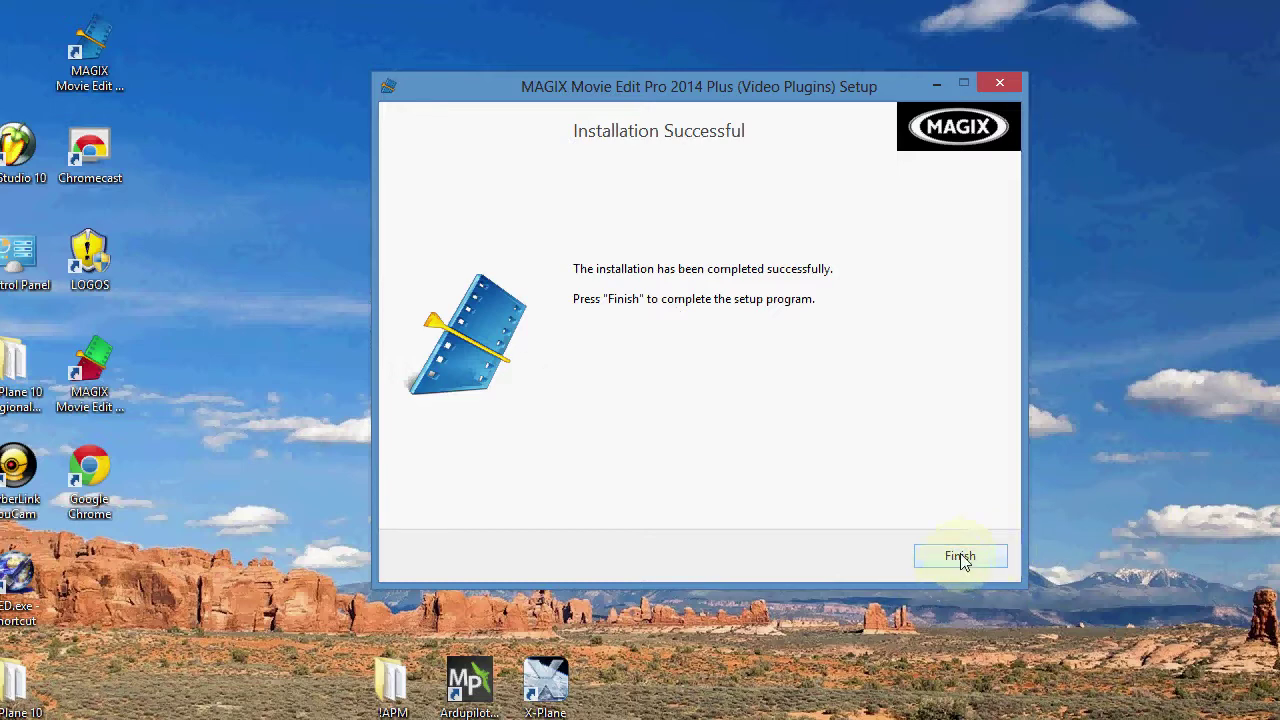
click(960, 557)
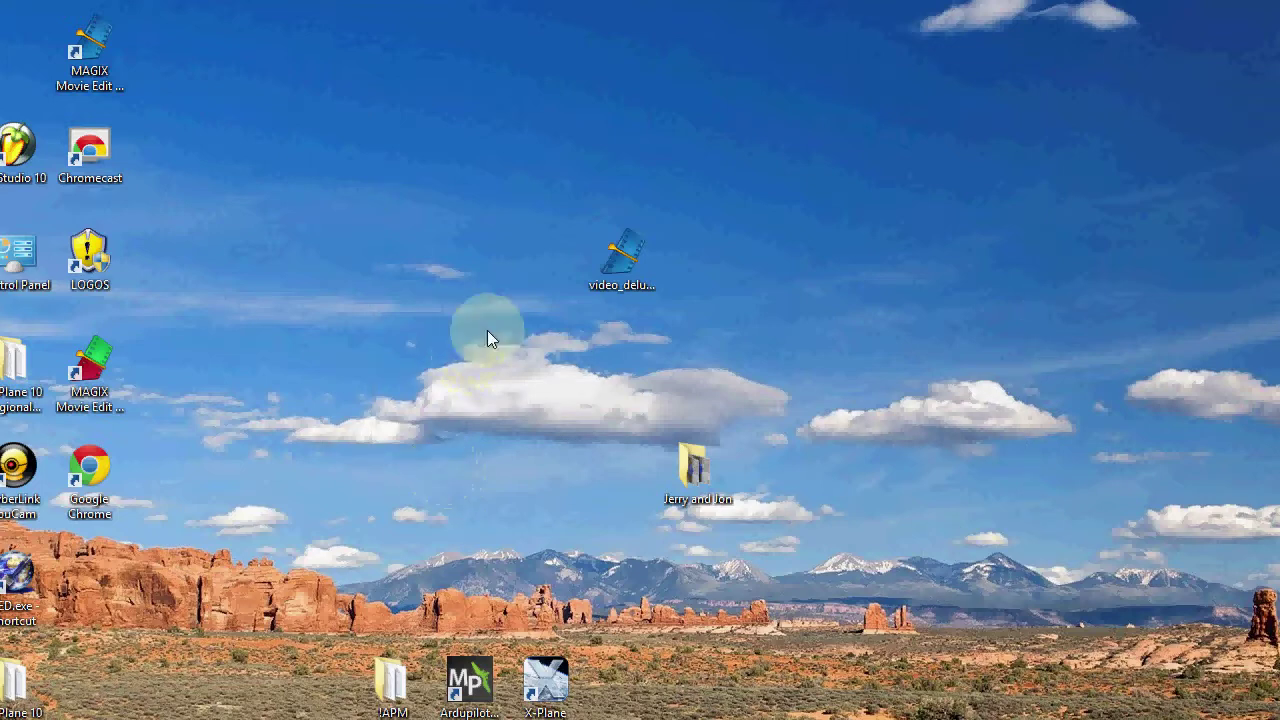
- Launch Movie Edit Pro and create a General presentation template project without the introduction video
double_click(90, 55)
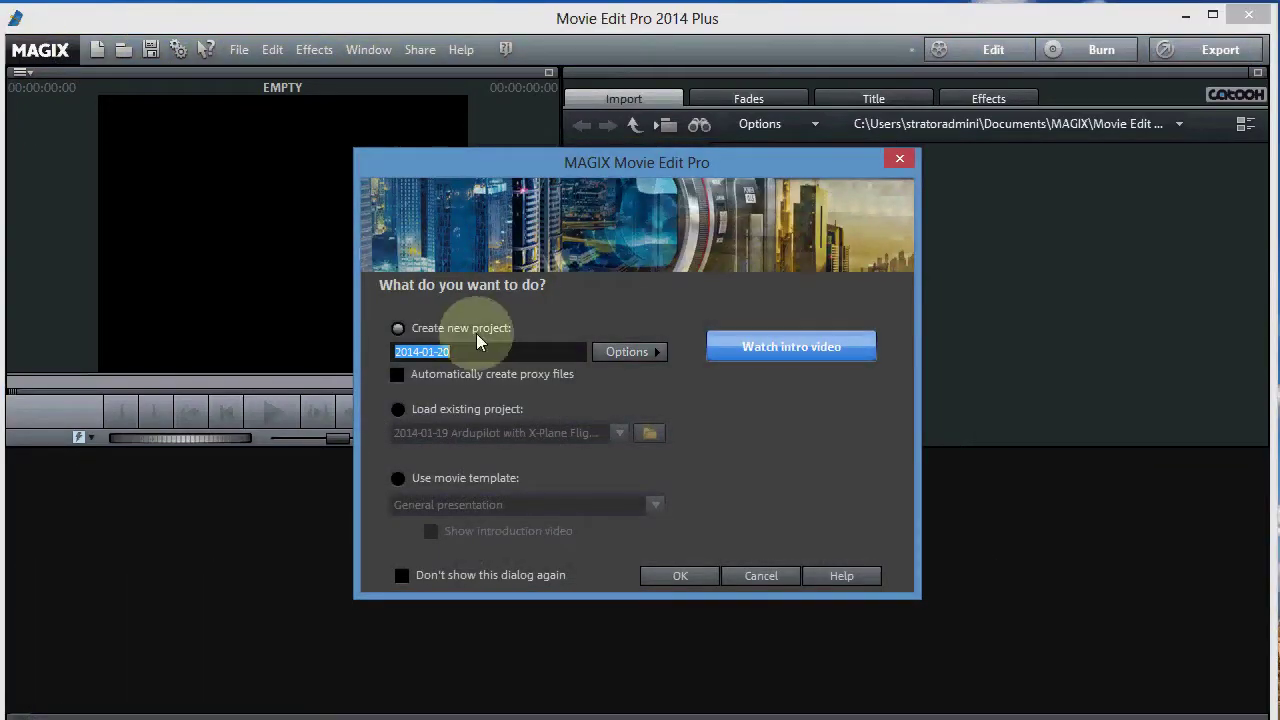
click(398, 479)
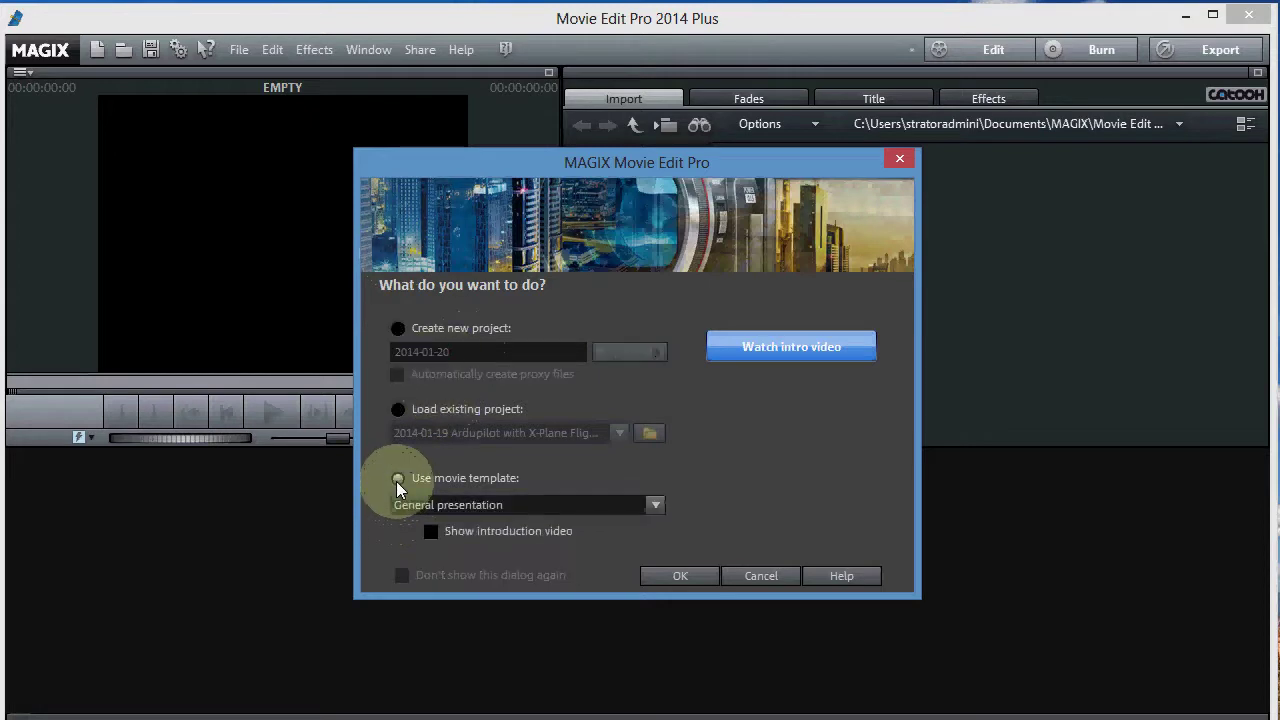
click(430, 531)
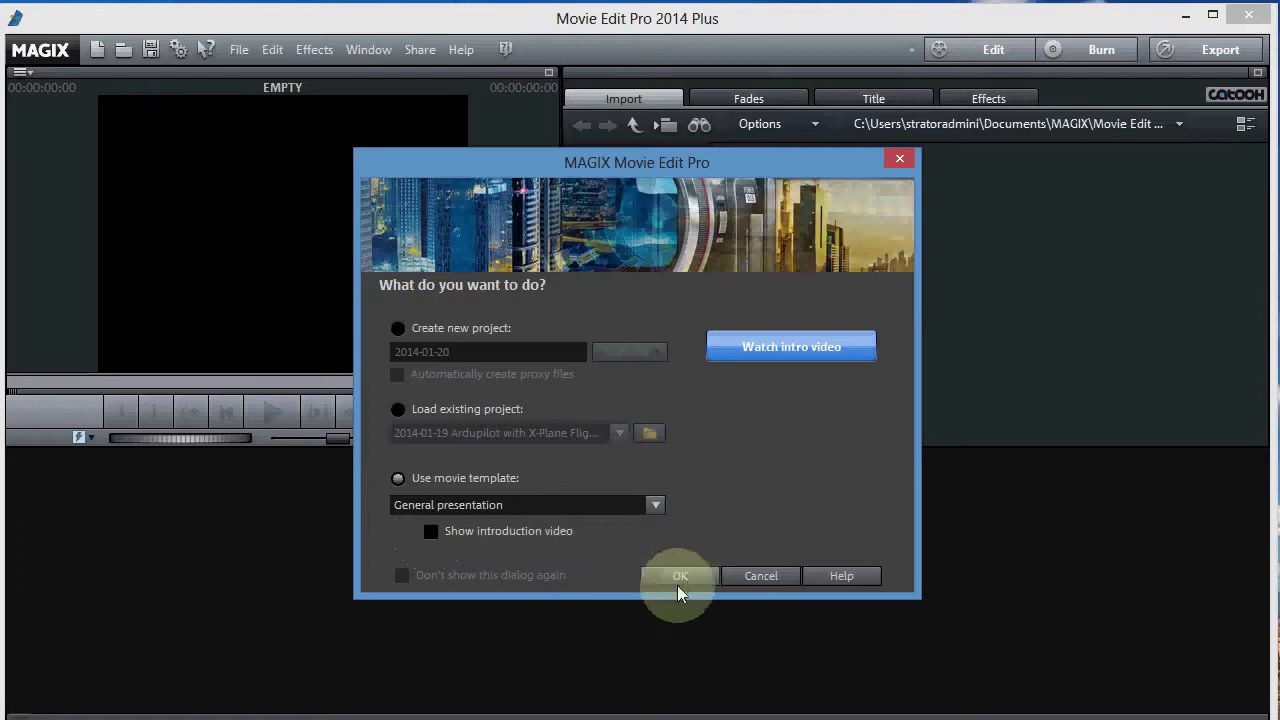
click(678, 575)
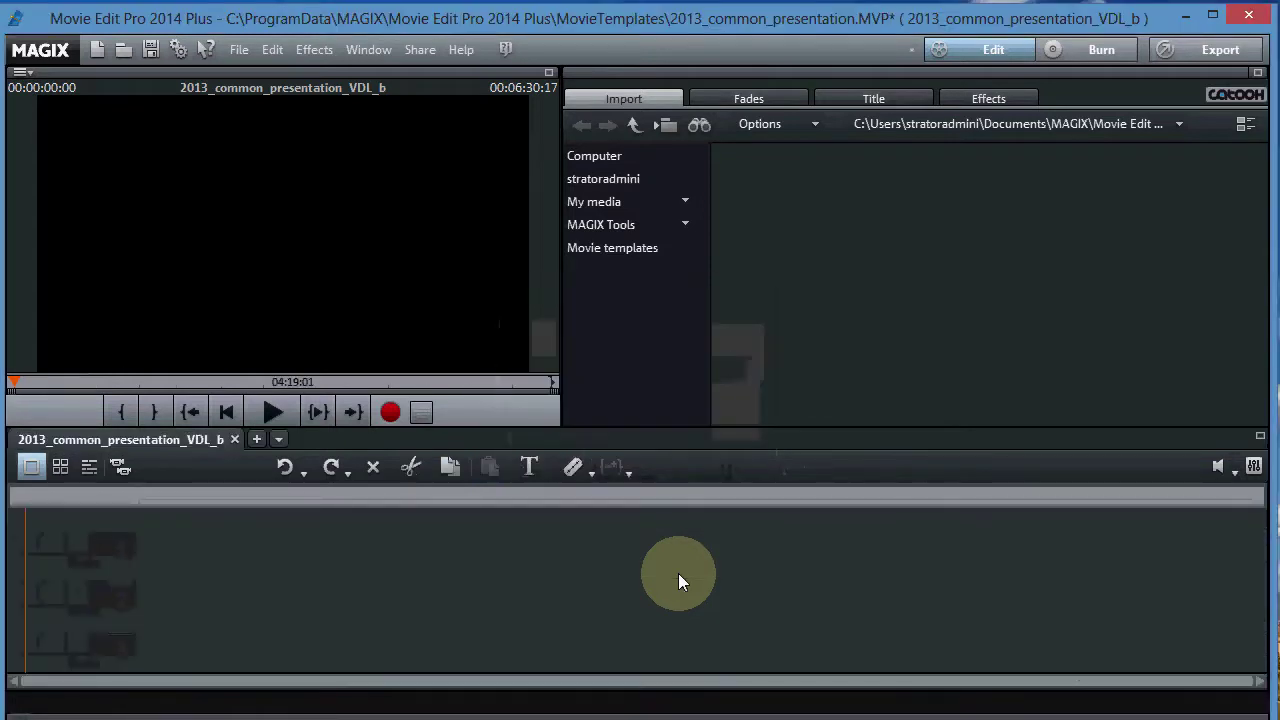
- Switch the project to timeline mode and expand Extra effects in the Effects library
click(88, 467)
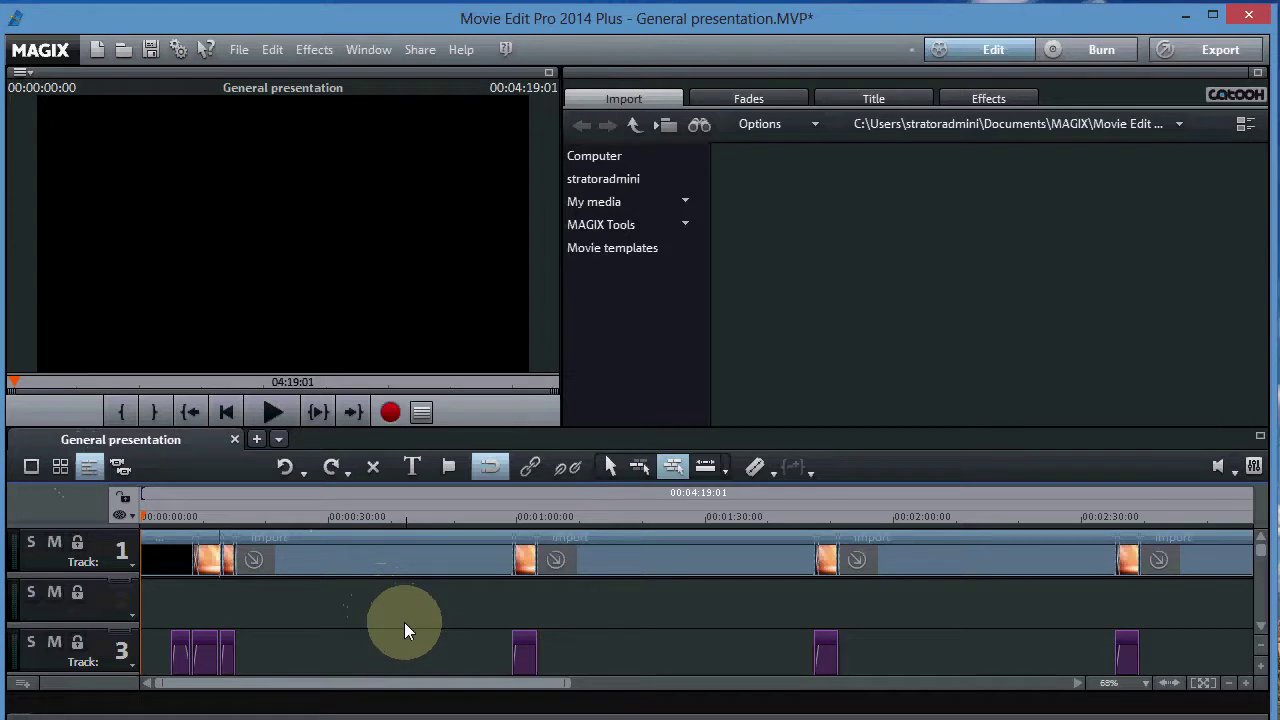
click(987, 98)
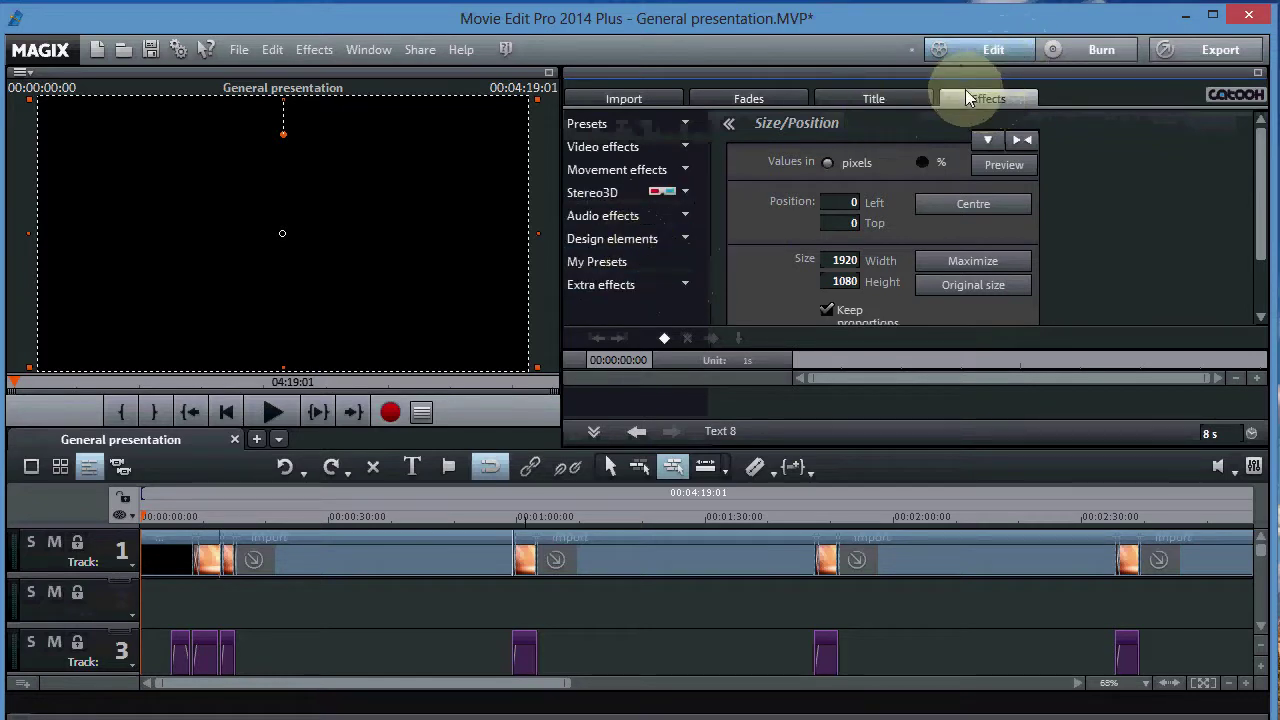
click(689, 283)
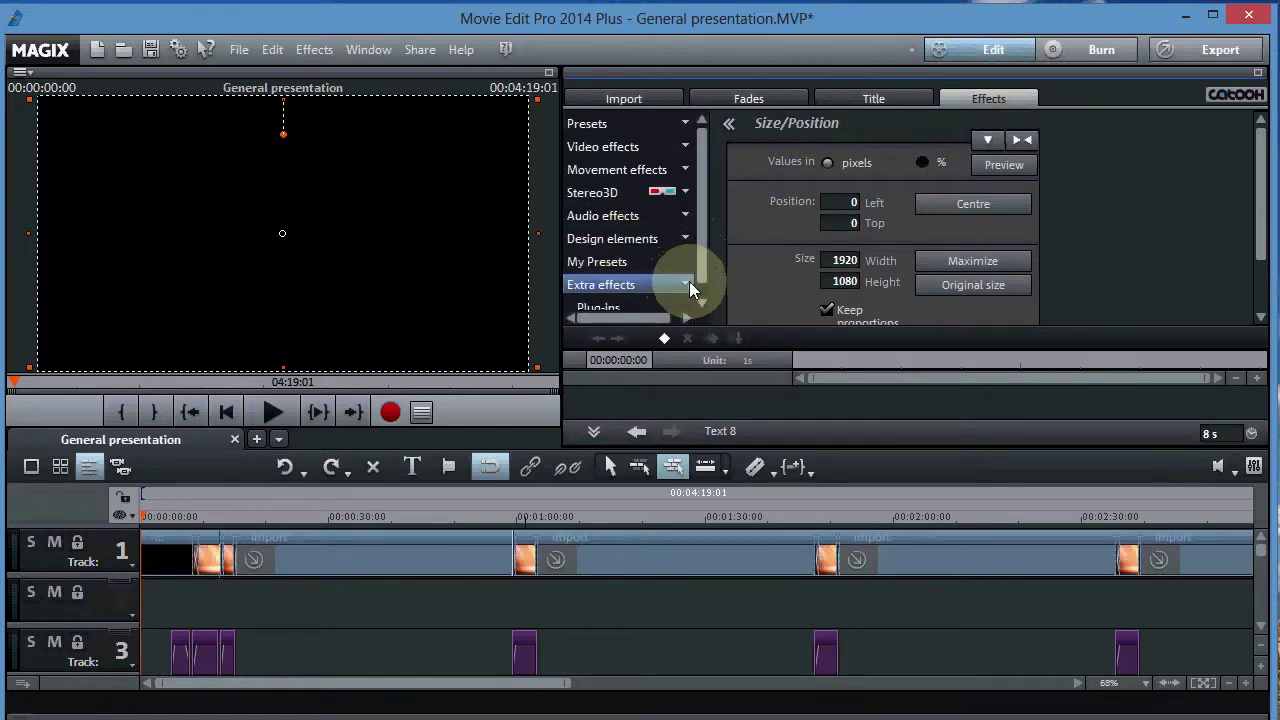
- Open the Video plug-ins manager to check the installed VirtualDub filters, then close it
scroll(704, 251, down, 1)
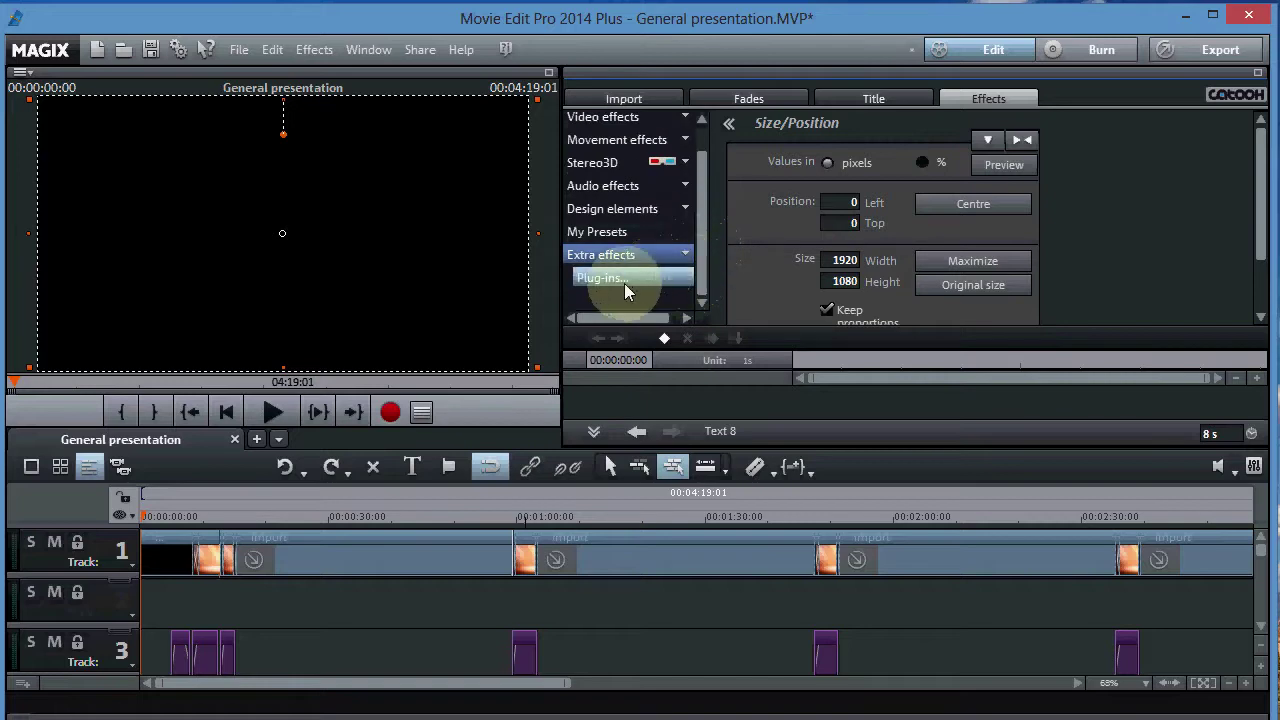
click(625, 285)
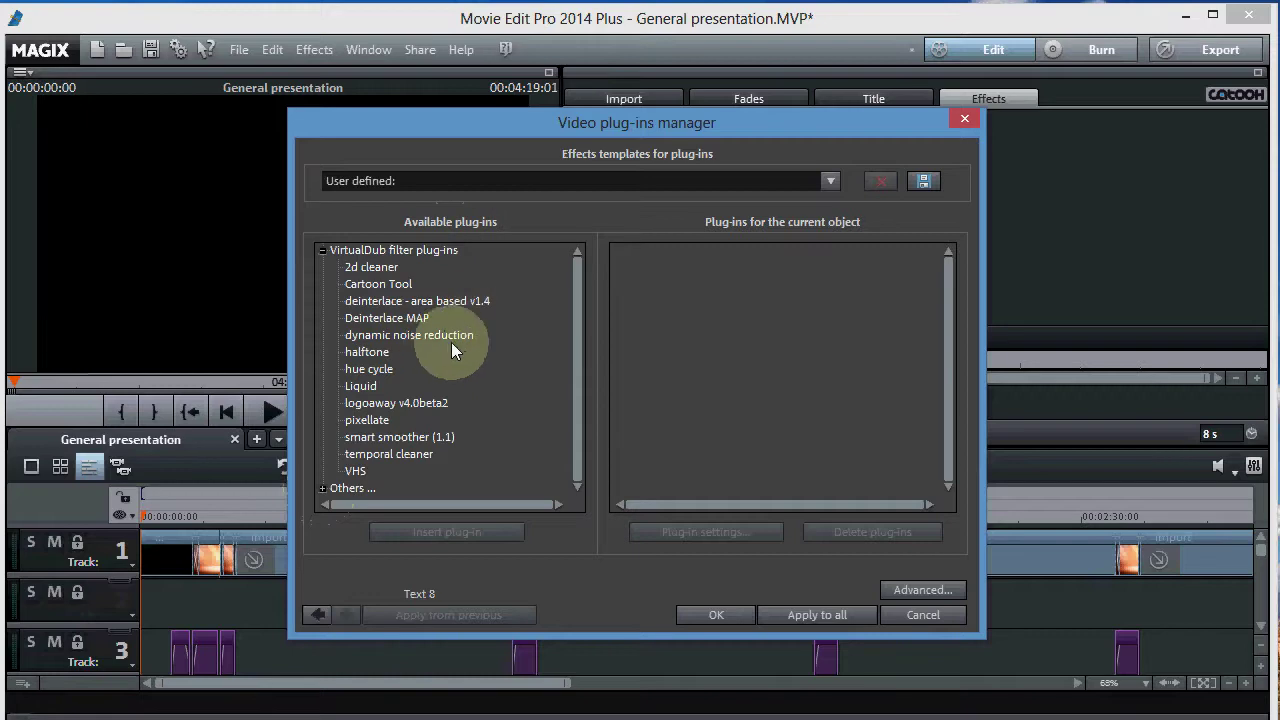
drag(522, 114, 653, 102)
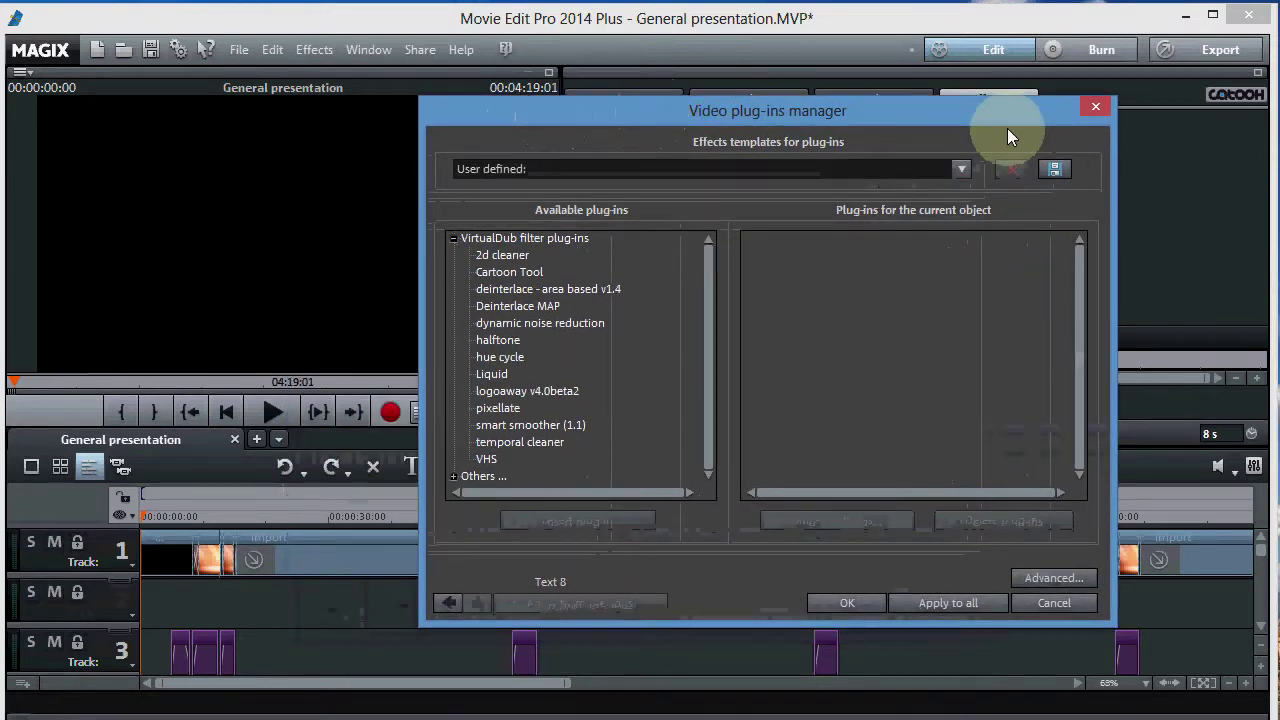
click(1095, 107)
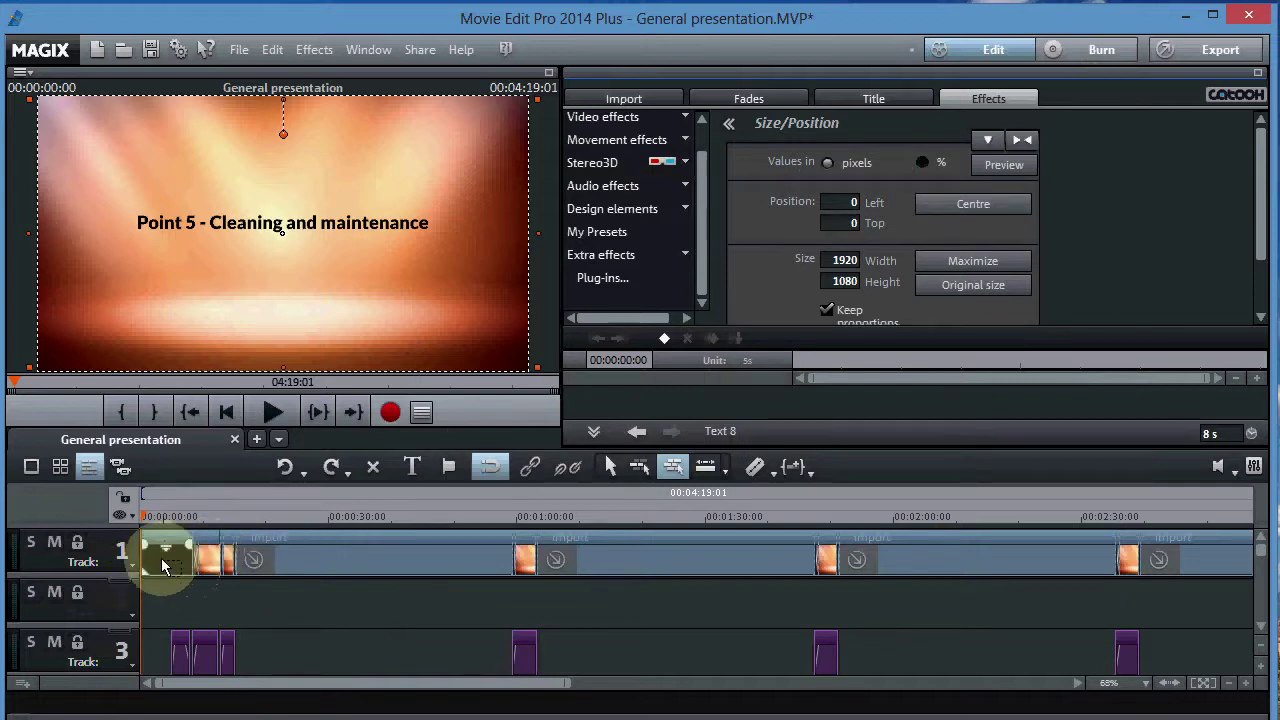
- Select the first clip on track 1, then scrub and play it to preview the gear animation
click(160, 555)
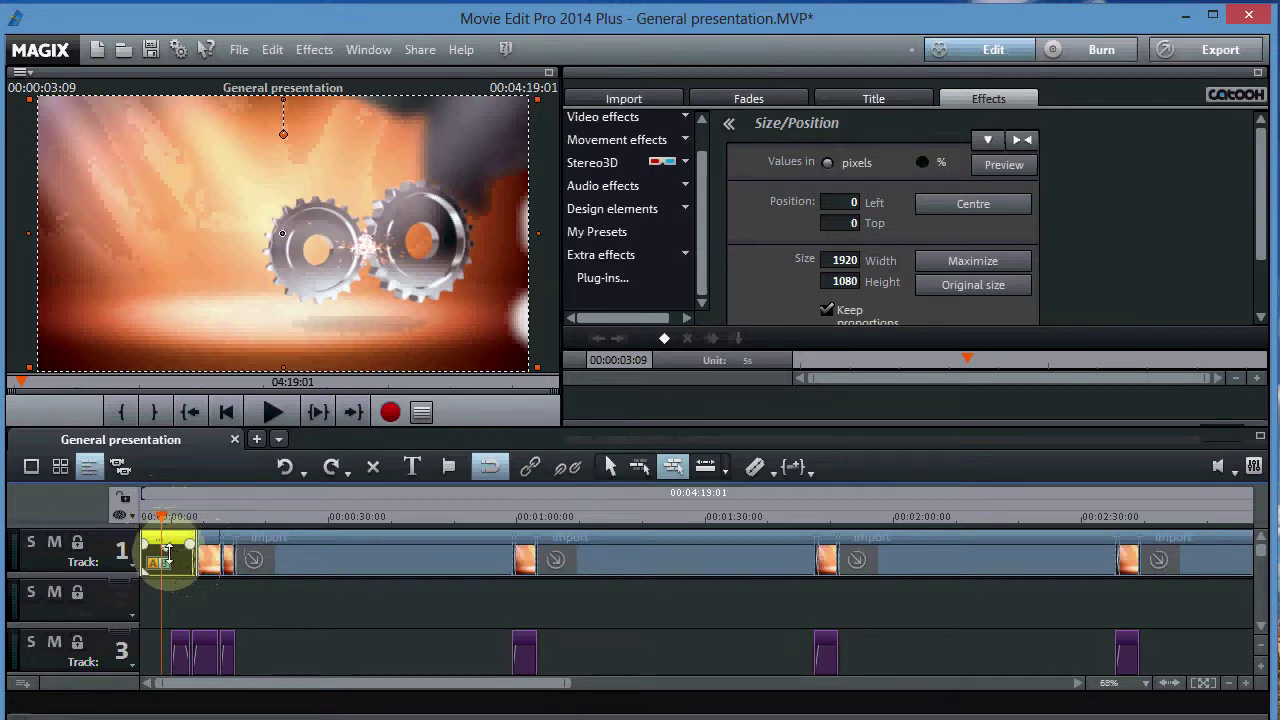
mouse_move(152, 515)
mouse_down()
mouse_move(165, 517)
mouse_move(143, 517)
mouse_up()
click(263, 414)
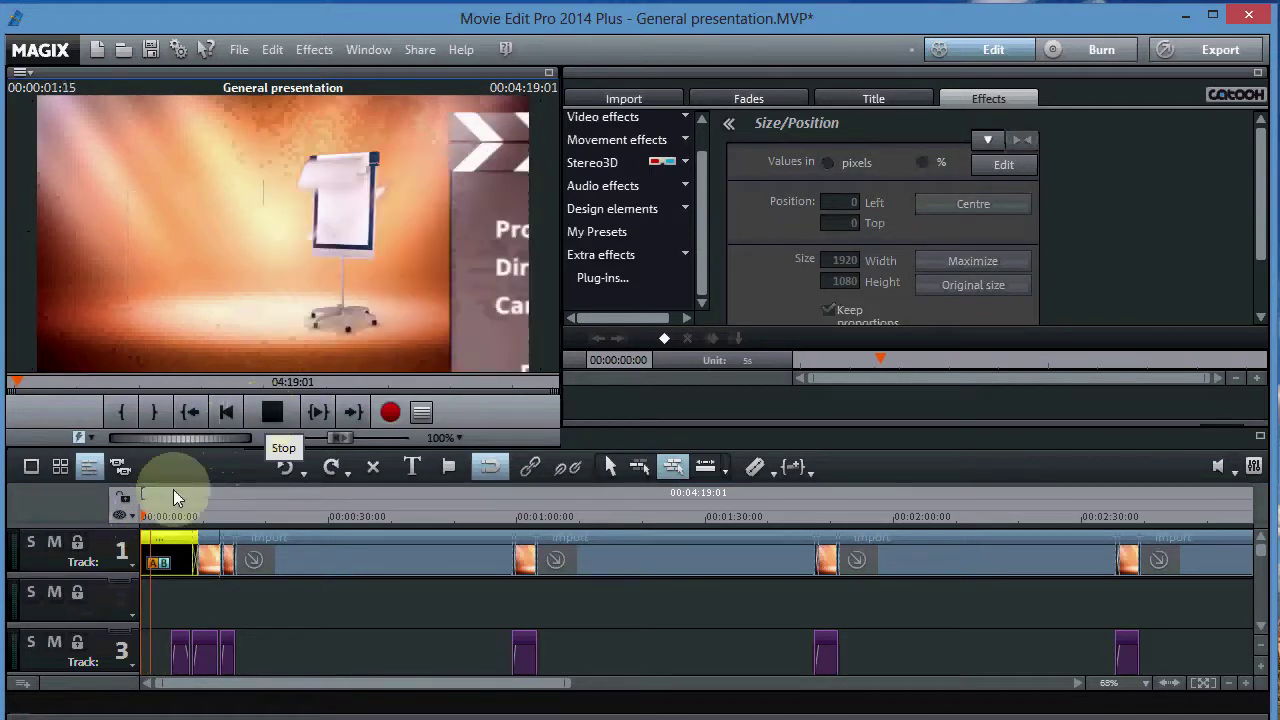
click(271, 414)
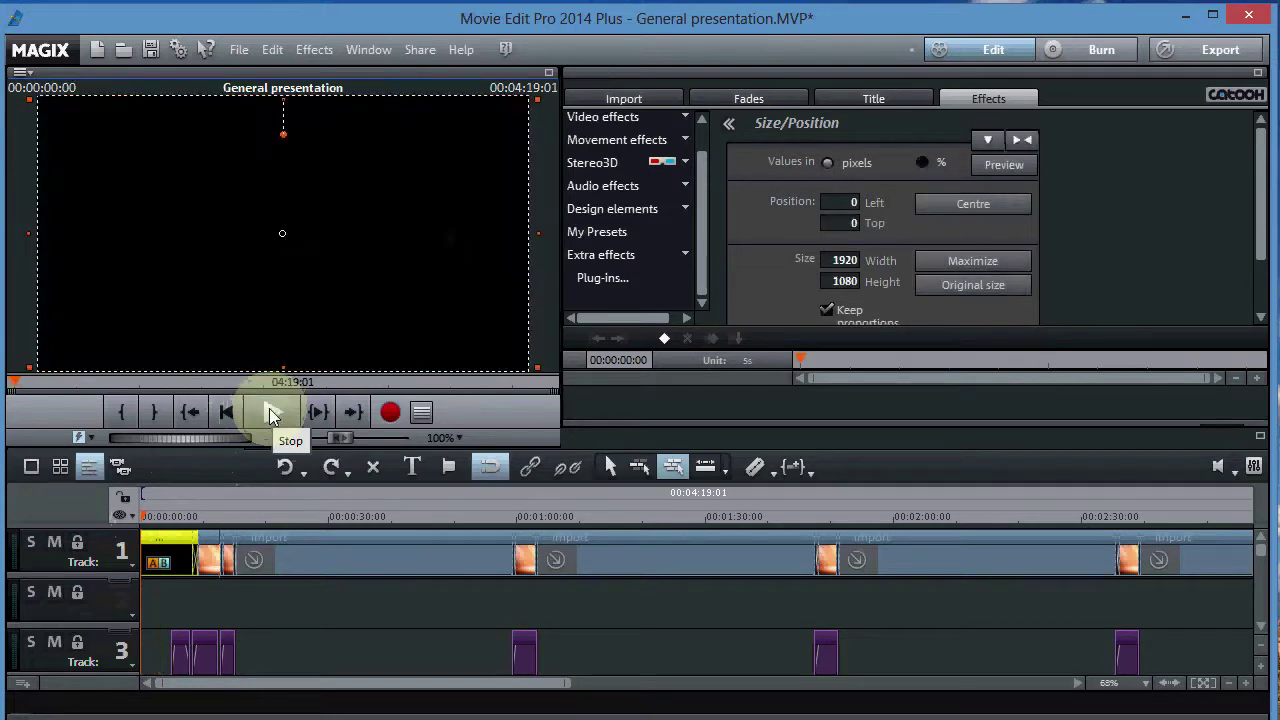
click(166, 515)
drag(166, 515, 158, 524)
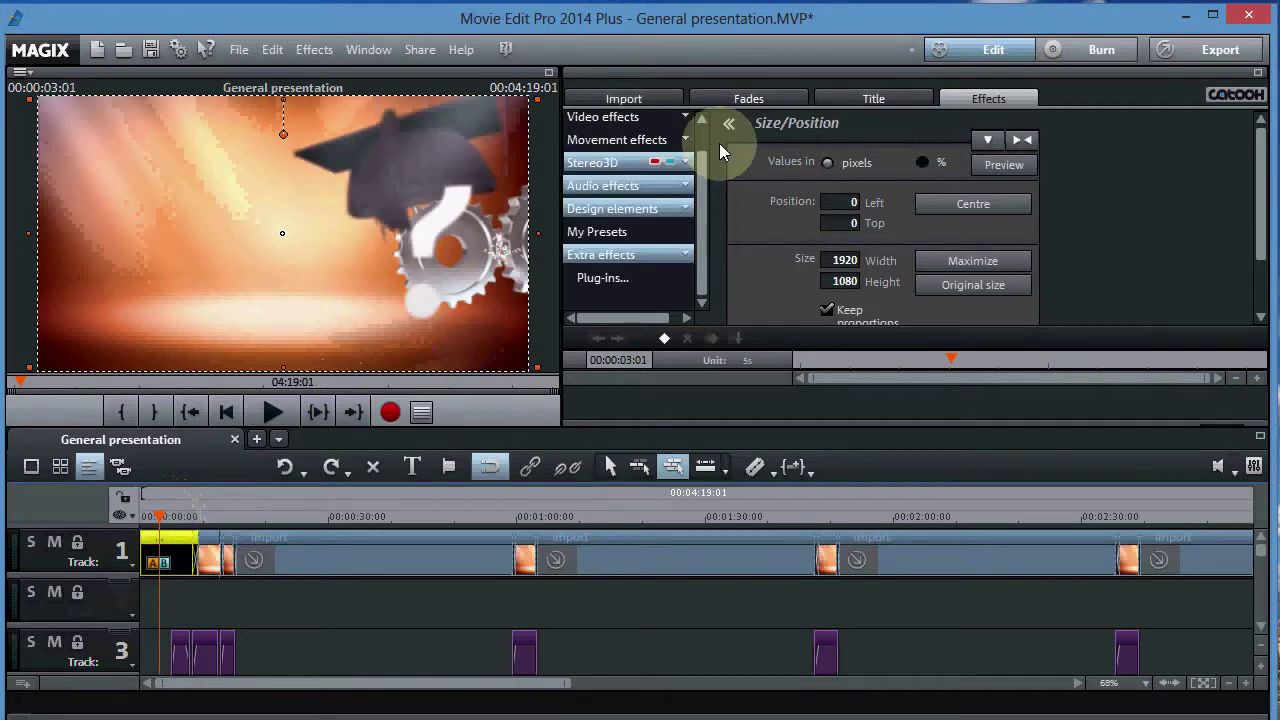
- Apply the pixellate plug-in to the clip with a pixel block size of 12
click(605, 280)
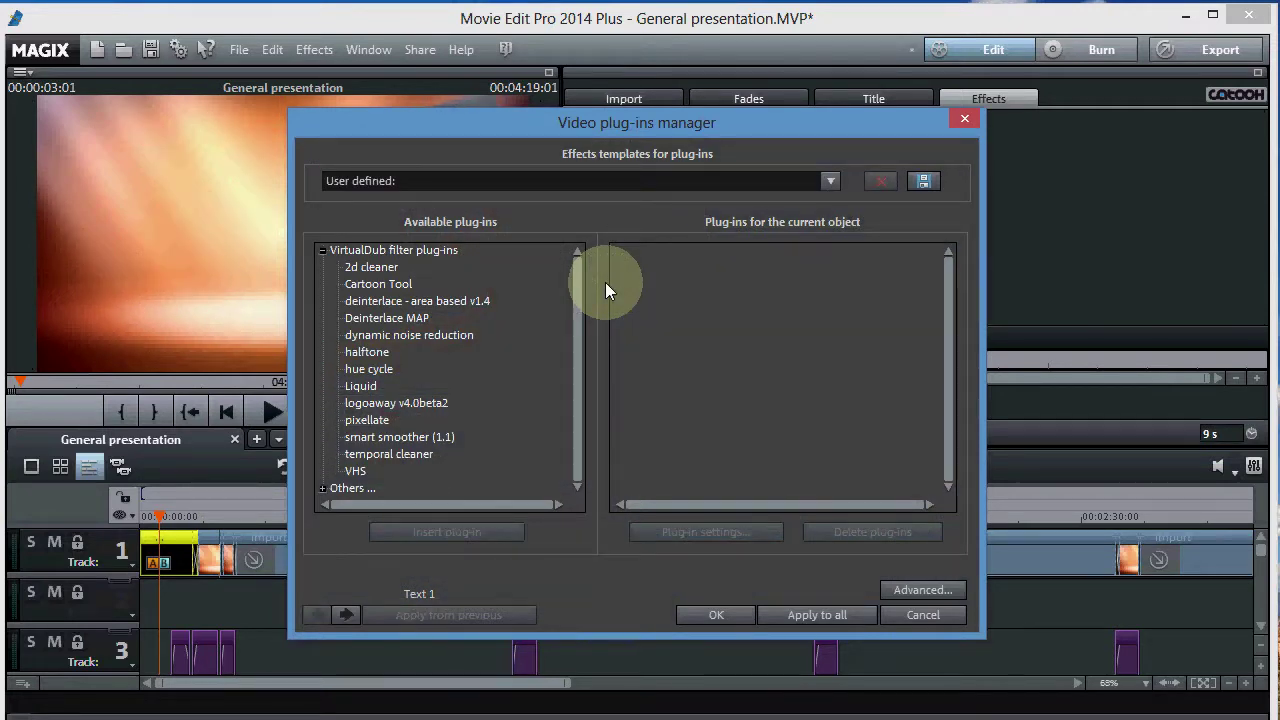
click(371, 421)
double_click(371, 421)
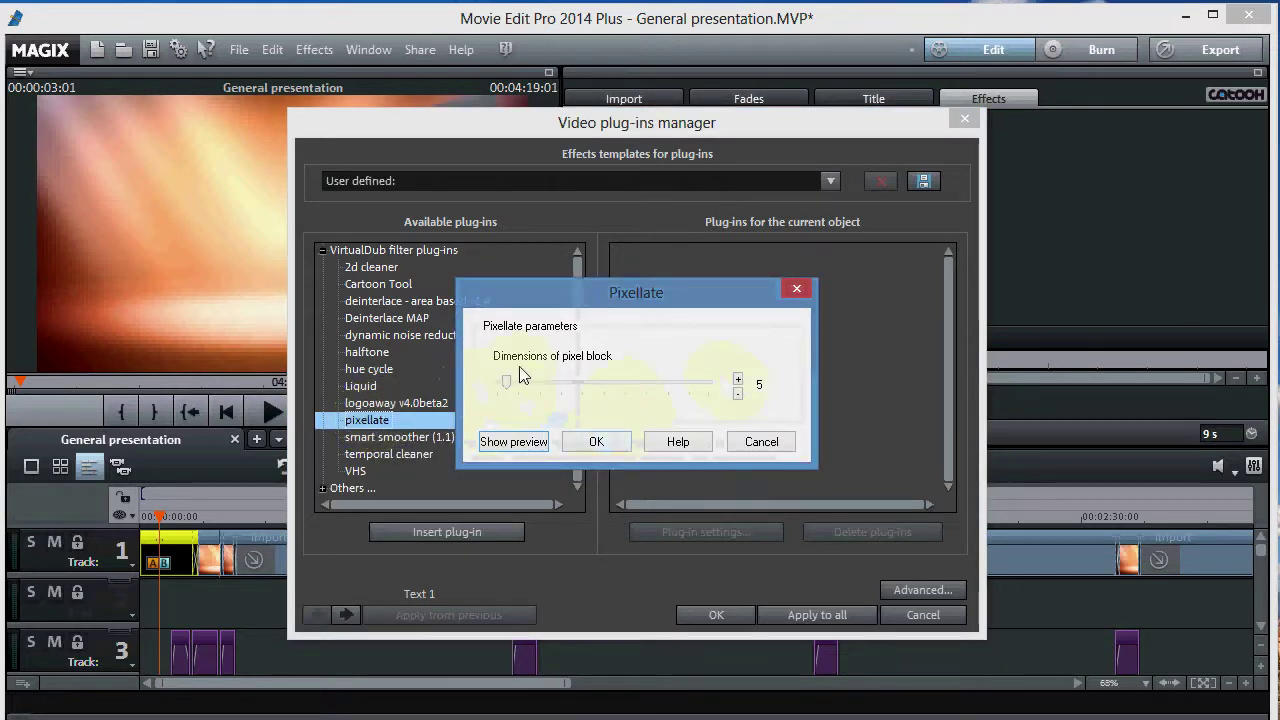
drag(515, 379, 530, 380)
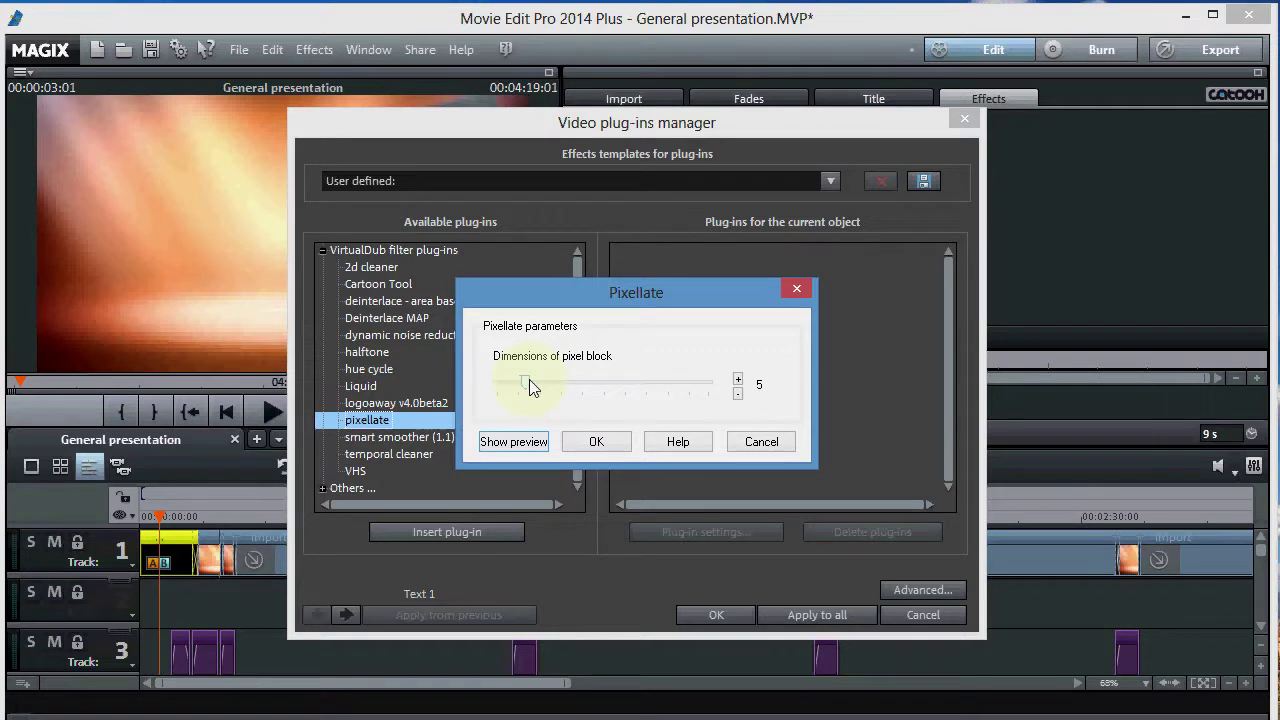
drag(557, 389, 594, 443)
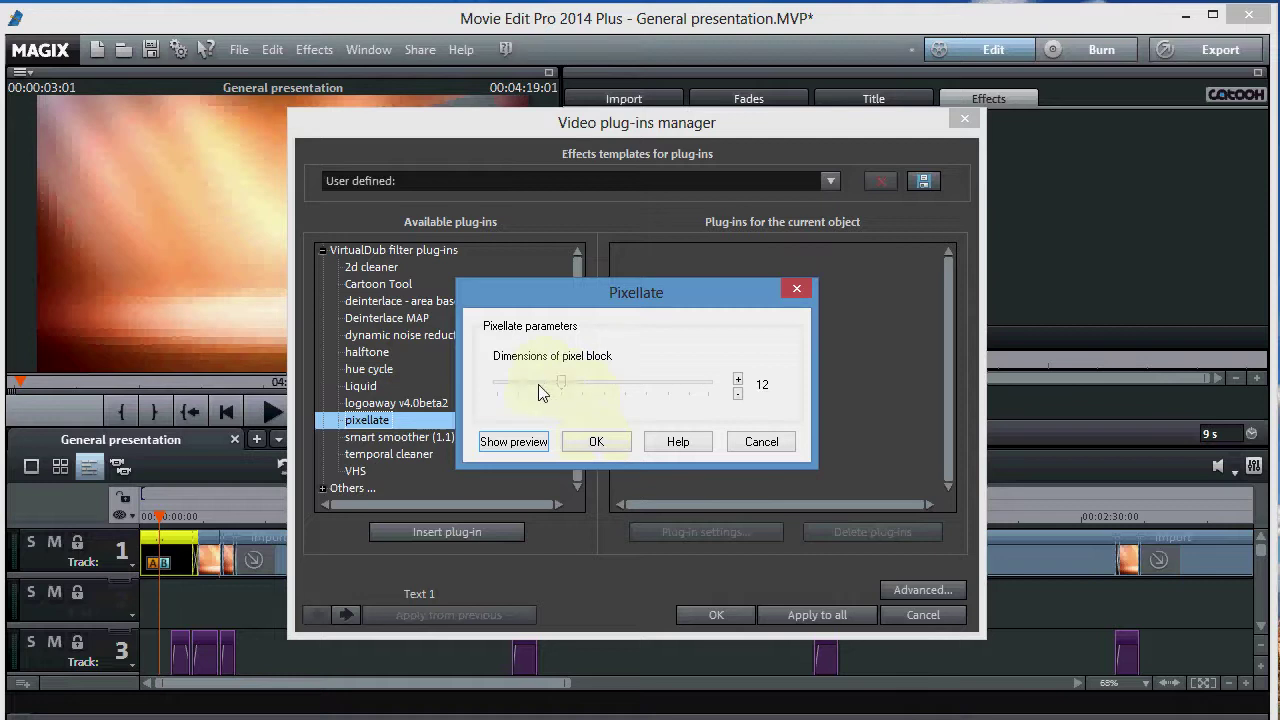
click(596, 442)
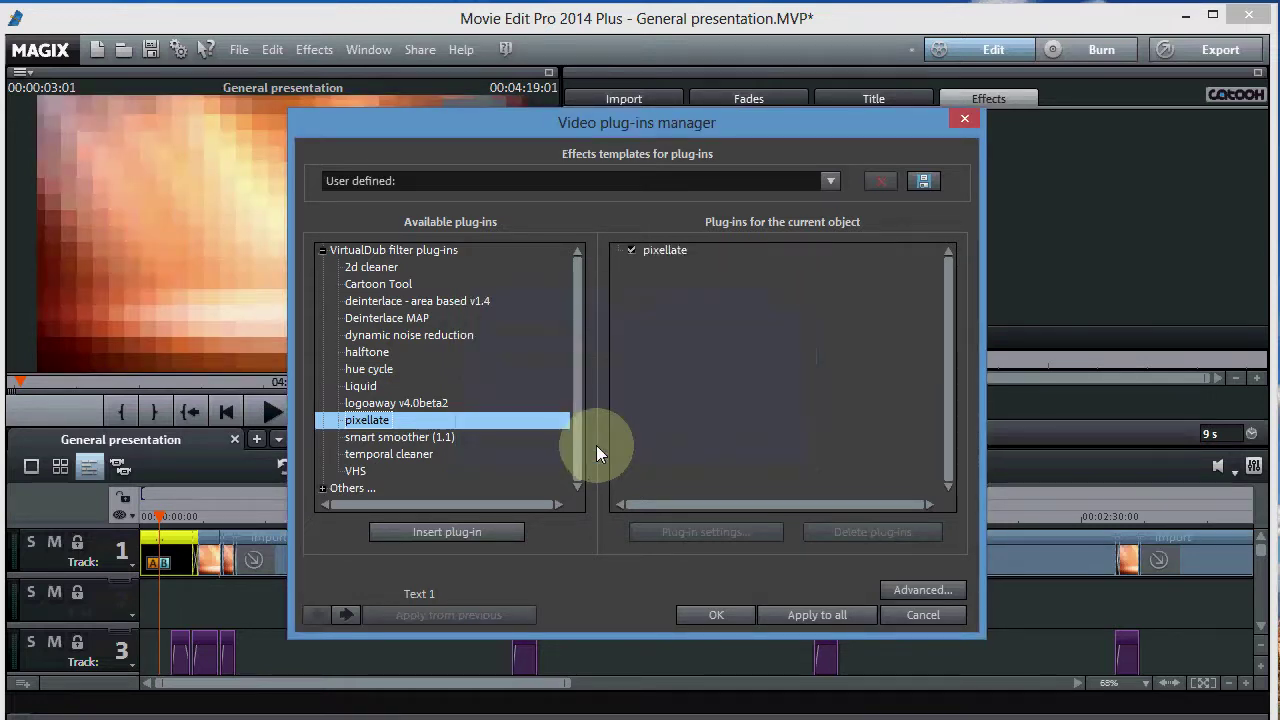
- Confirm the clip's plug-in list and play the intro to watch the pixellation
click(714, 619)
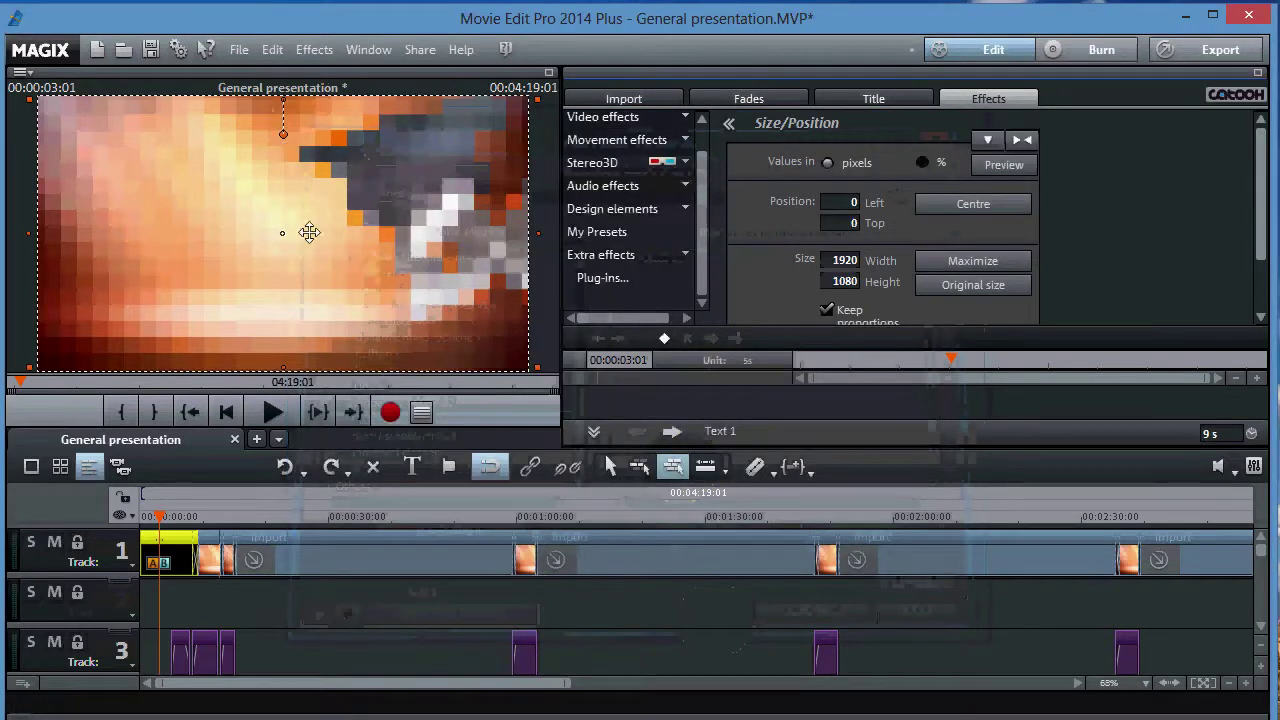
click(275, 410)
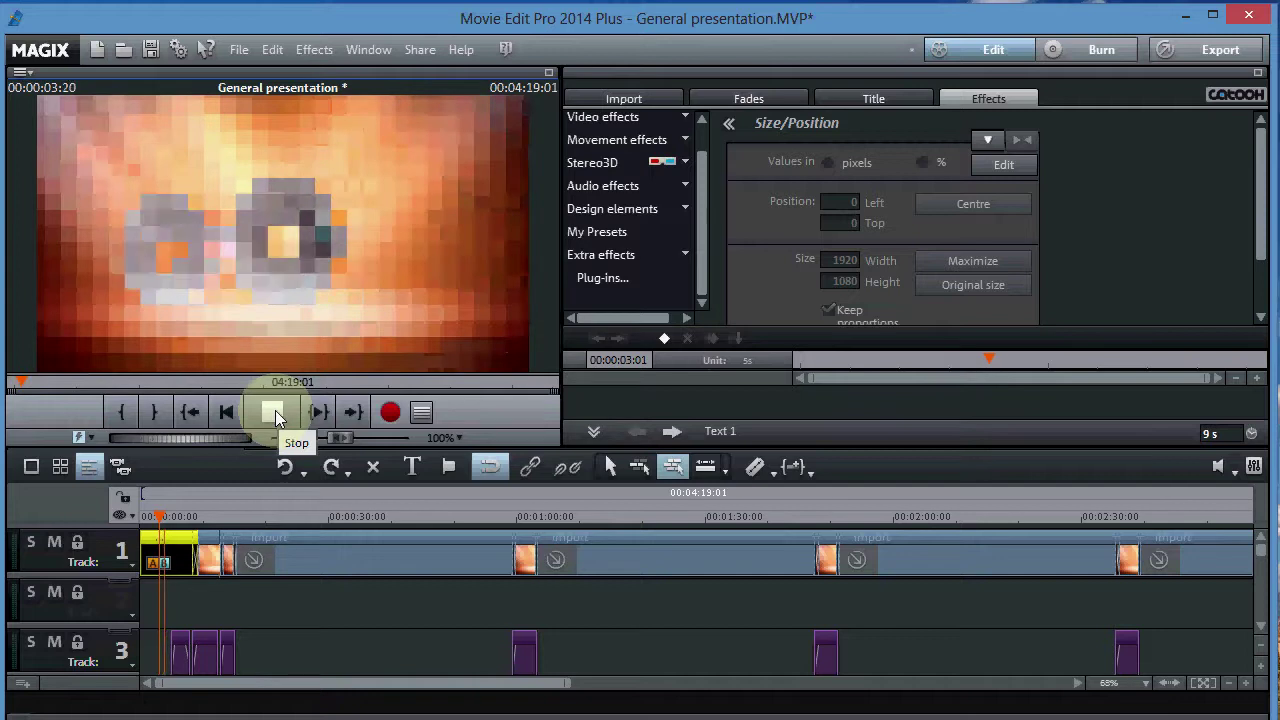
click(275, 410)
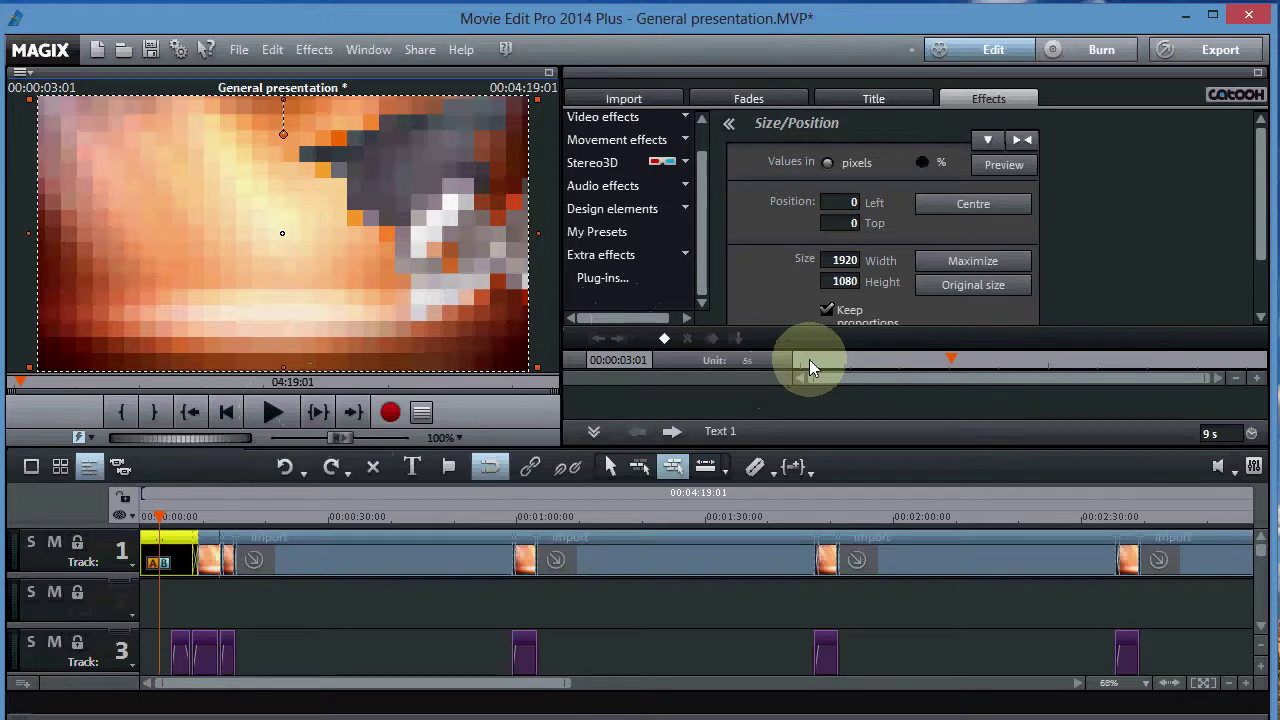
- Reopen the Video plug-ins manager, showing pixellate as applied, and view the halftone plug-in's description
click(611, 280)
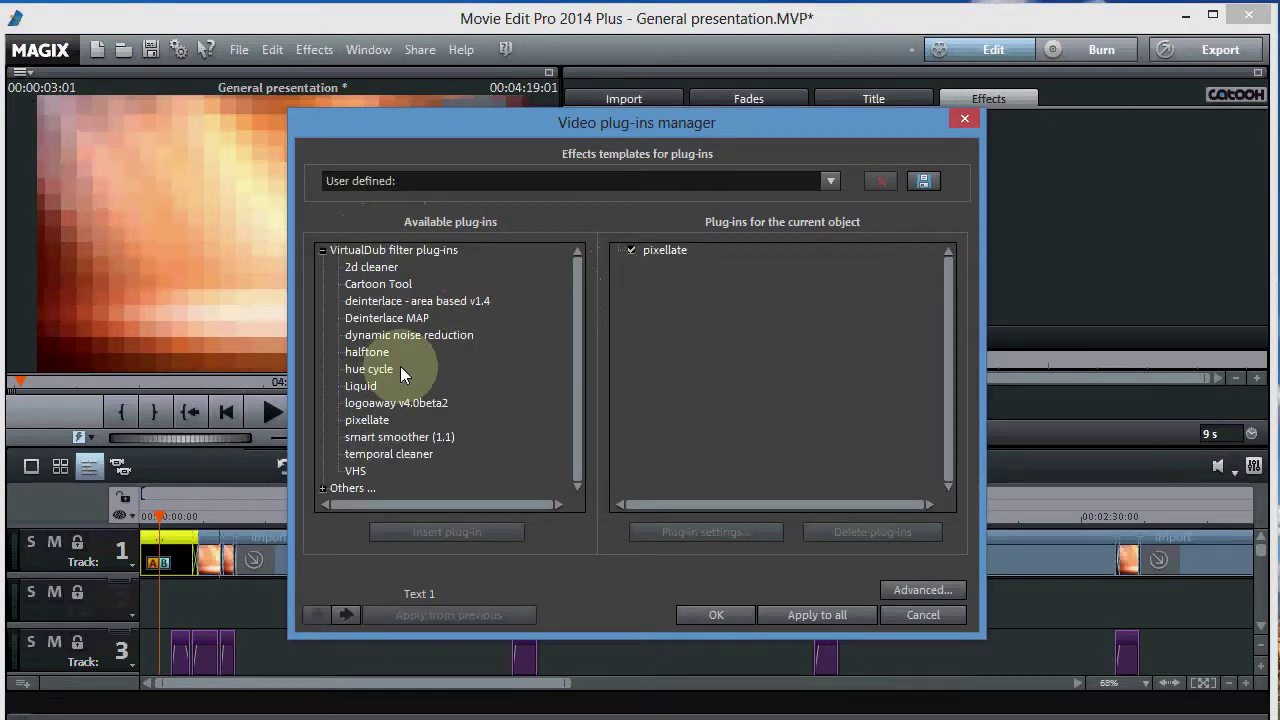
mouse_move(383, 356)
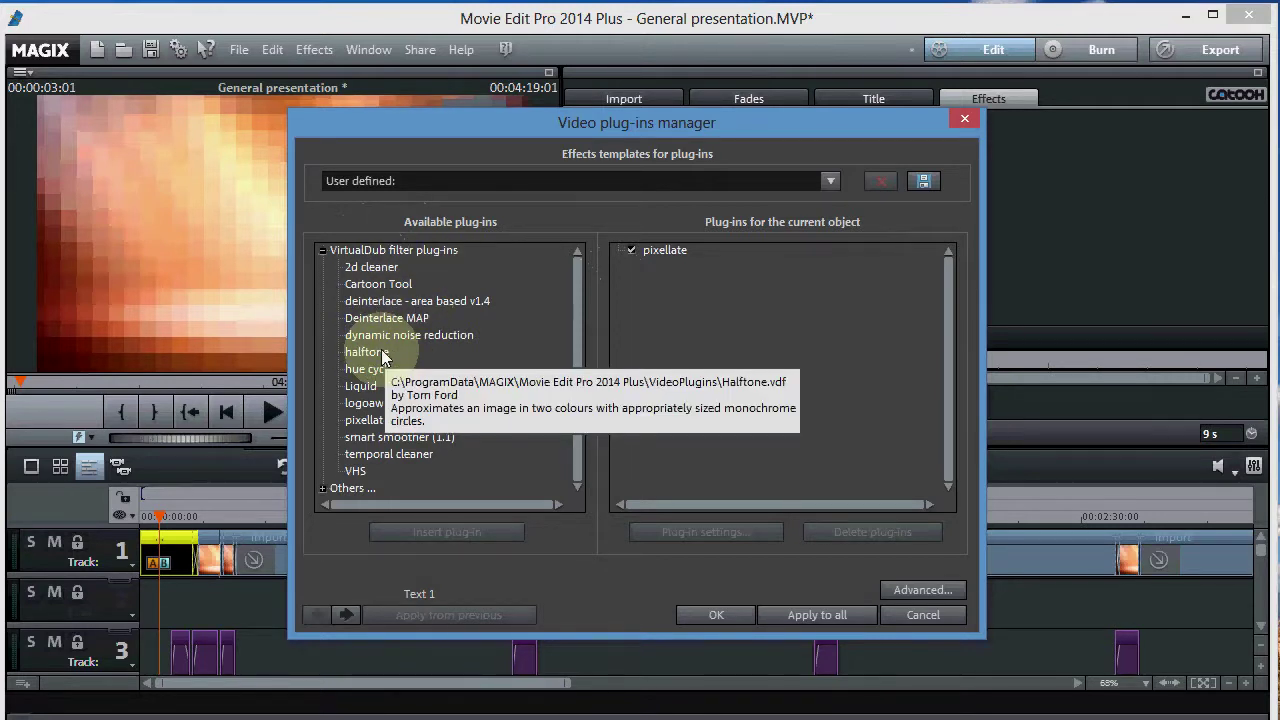